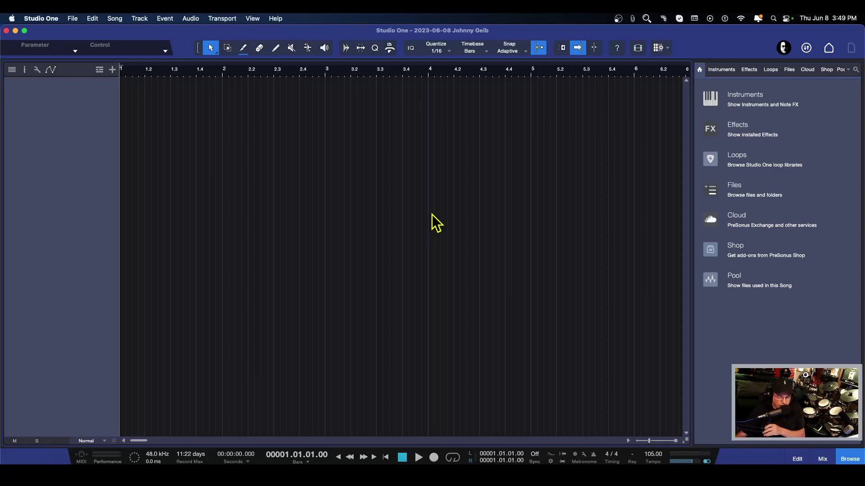
- Review the audio setup, locations and general pages of the preferences, ending on the external devices list
{"action": "left_click", "coordinate": [37, 19]}
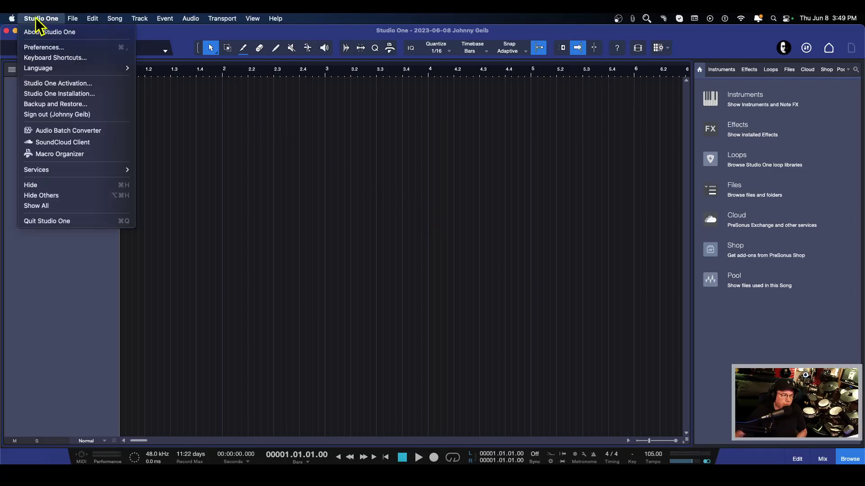
{"action": "left_click", "coordinate": [43, 48]}
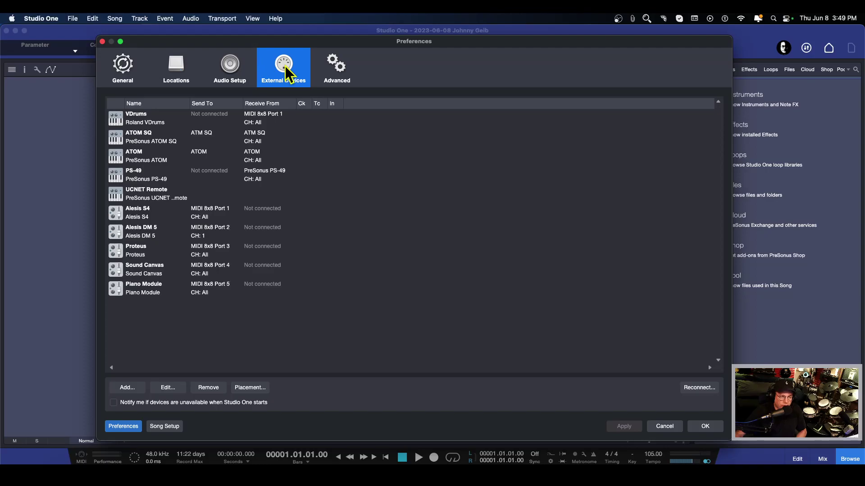
{"action": "left_click", "coordinate": [229, 66]}
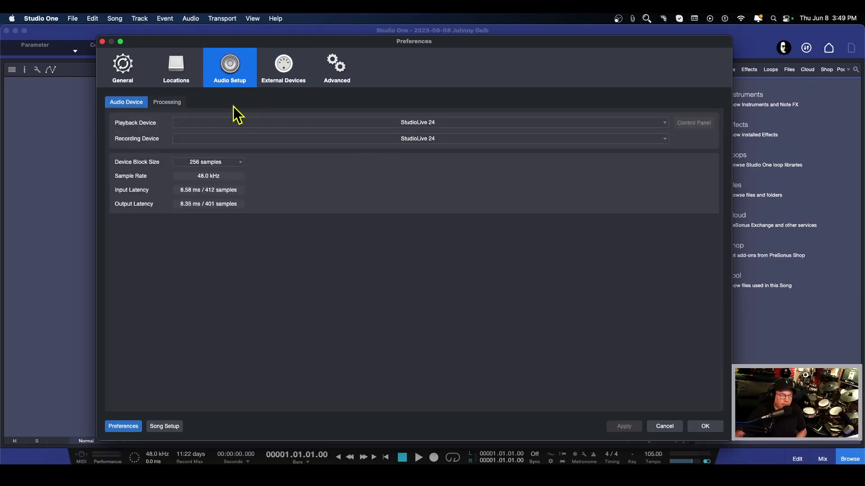
{"action": "left_click", "coordinate": [183, 73]}
{"action": "left_click", "coordinate": [124, 65]}
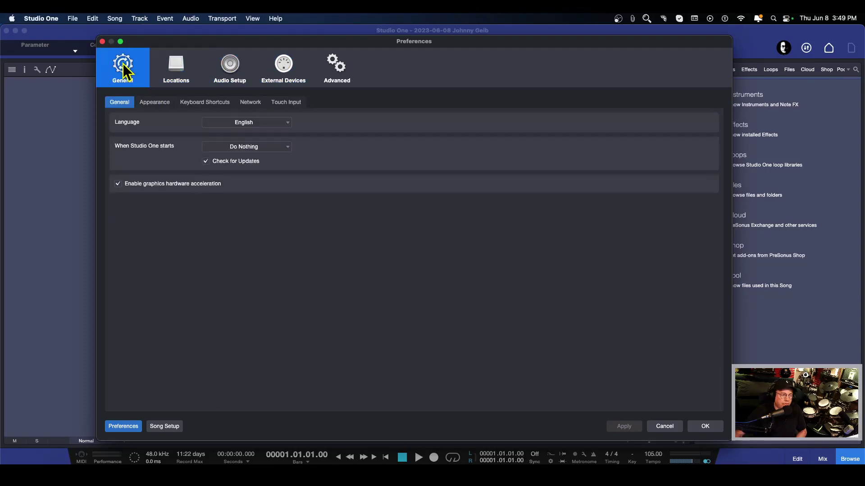
{"action": "left_click", "coordinate": [280, 63]}
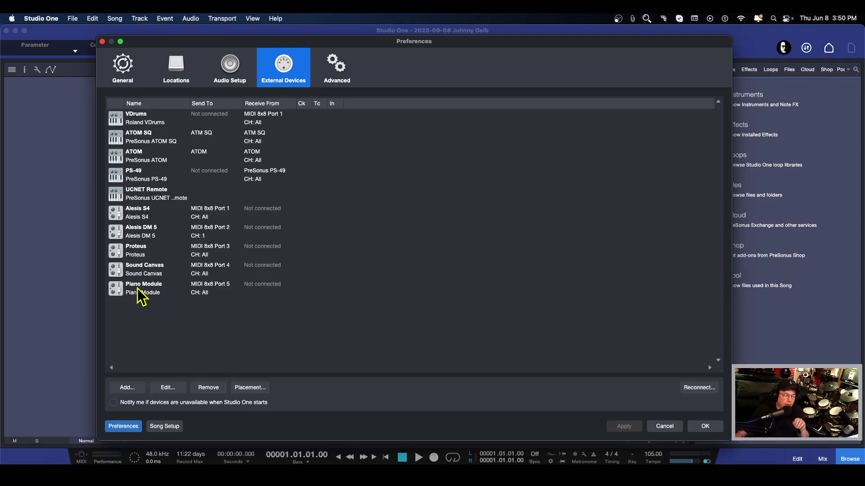
- Examine the Alesis S4 device's send port and MIDI channel settings, then close its editor without changes
{"action": "double_click", "coordinate": [136, 214]}
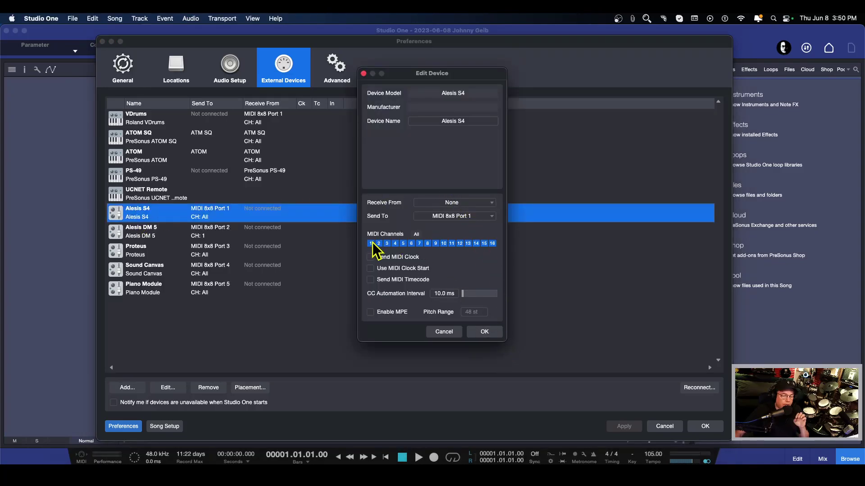
{"action": "left_click", "coordinate": [417, 234]}
{"action": "left_click", "coordinate": [417, 235]}
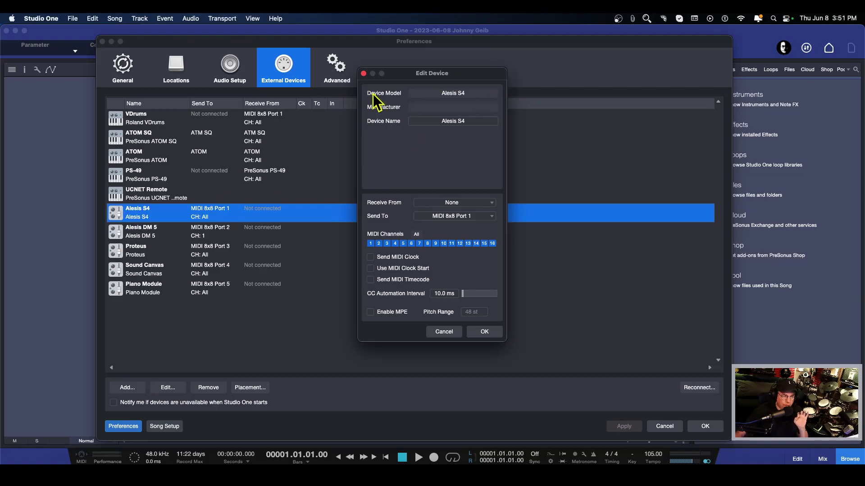
{"action": "left_click", "coordinate": [372, 73]}
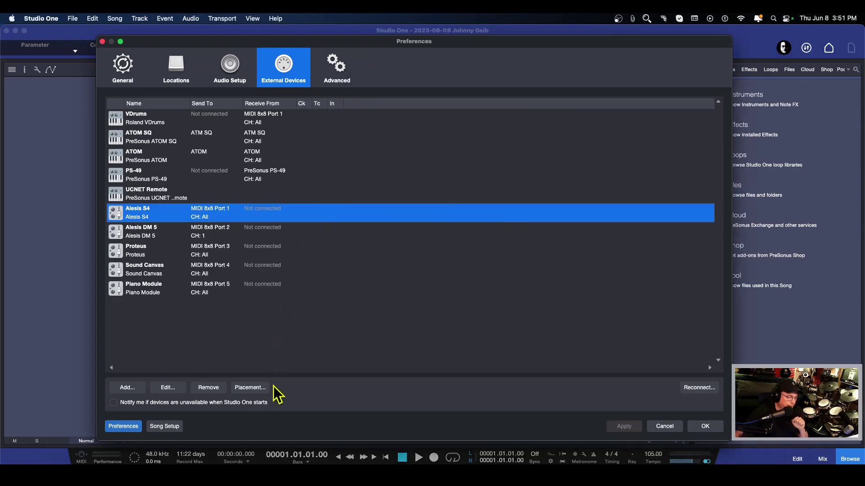
- Start adding an external device and compare the New Keyboard and New Control Surface types, ending on New Instrument
{"action": "left_click", "coordinate": [121, 388]}
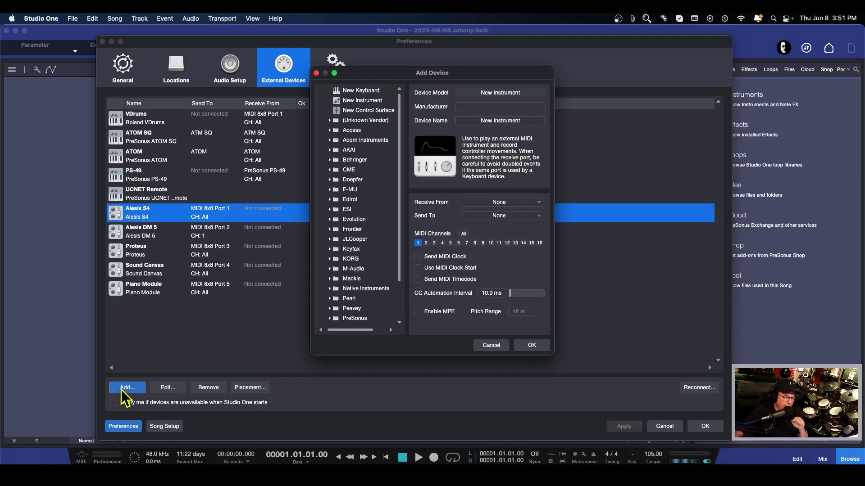
{"action": "left_click", "coordinate": [354, 101]}
{"action": "left_click", "coordinate": [352, 90]}
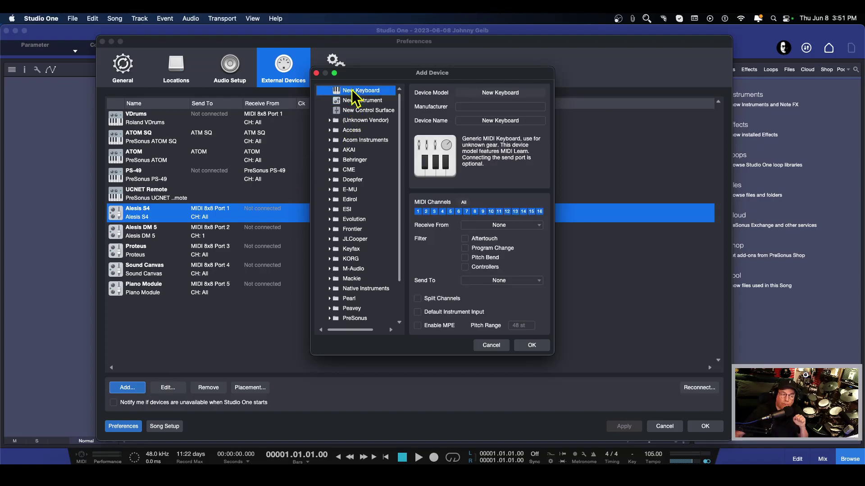
{"action": "left_click", "coordinate": [352, 111]}
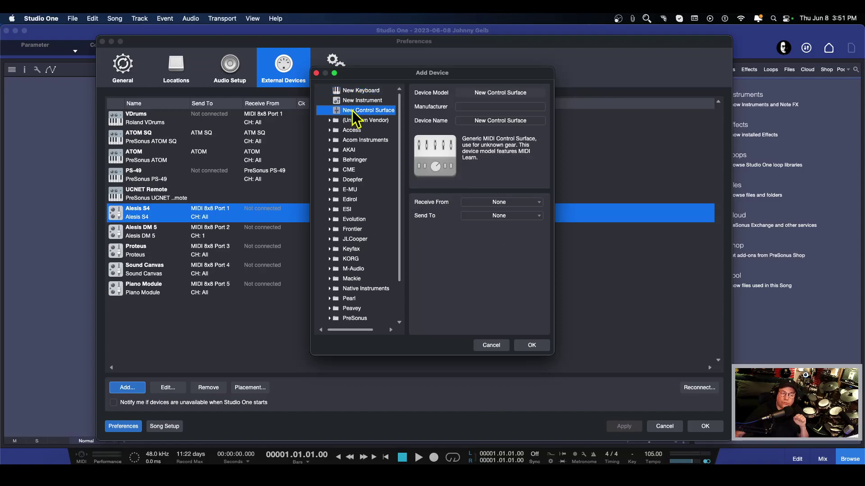
{"action": "left_click", "coordinate": [352, 101]}
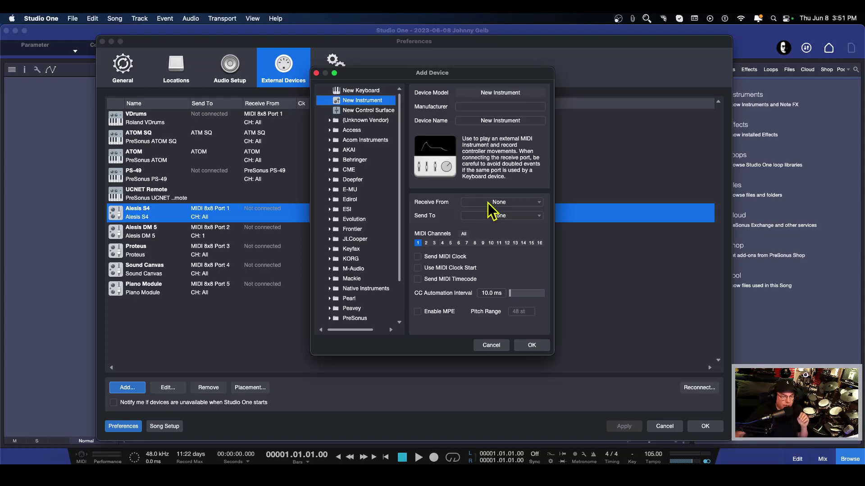
- Set the new instrument to send to MIDI 8x8 Port 1 on all MIDI channels, with Send MIDI Clock enabled
{"action": "left_click", "coordinate": [506, 217]}
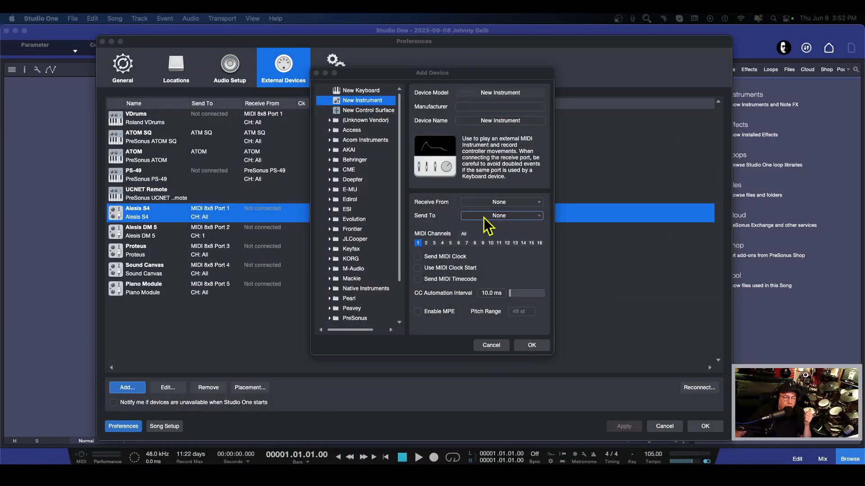
{"action": "left_click", "coordinate": [514, 217]}
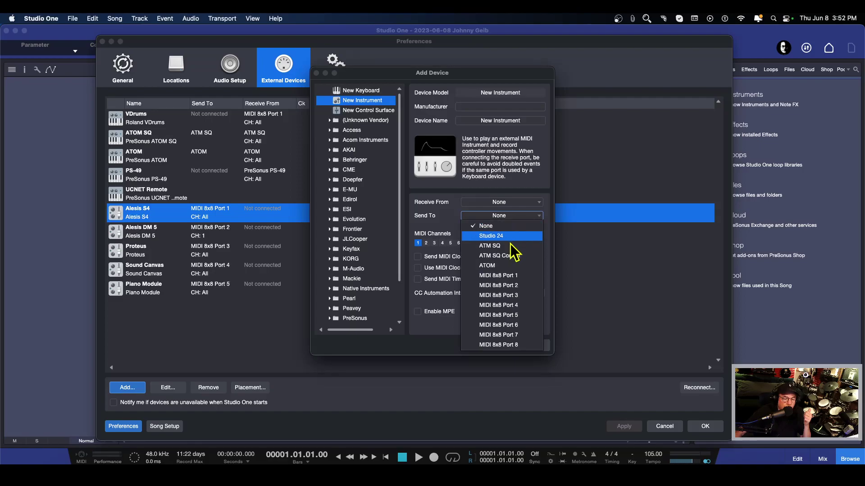
{"action": "left_click", "coordinate": [507, 276]}
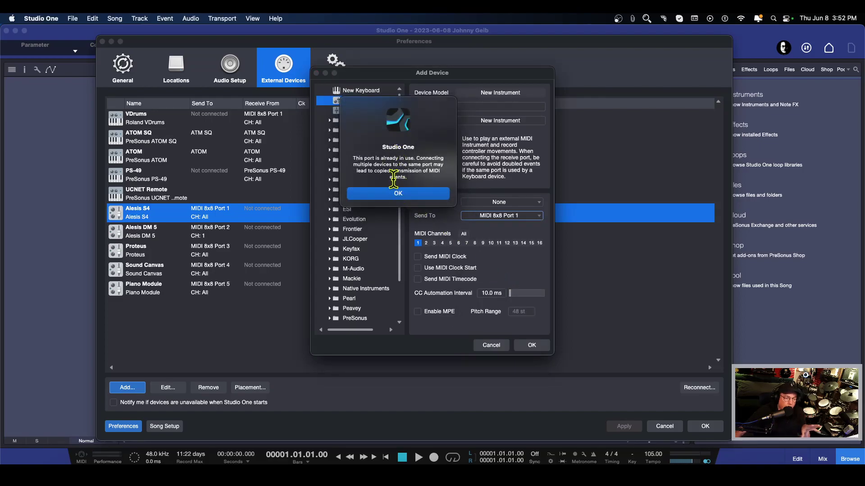
{"action": "left_click", "coordinate": [397, 195]}
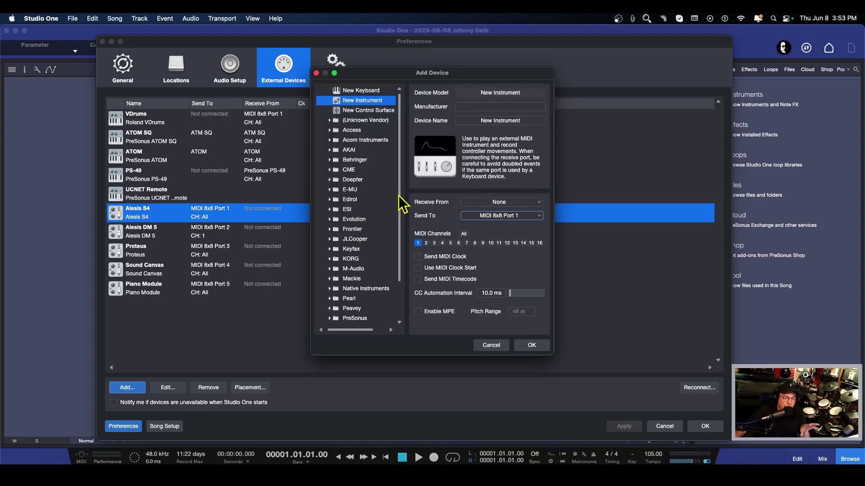
{"action": "left_click", "coordinate": [463, 234]}
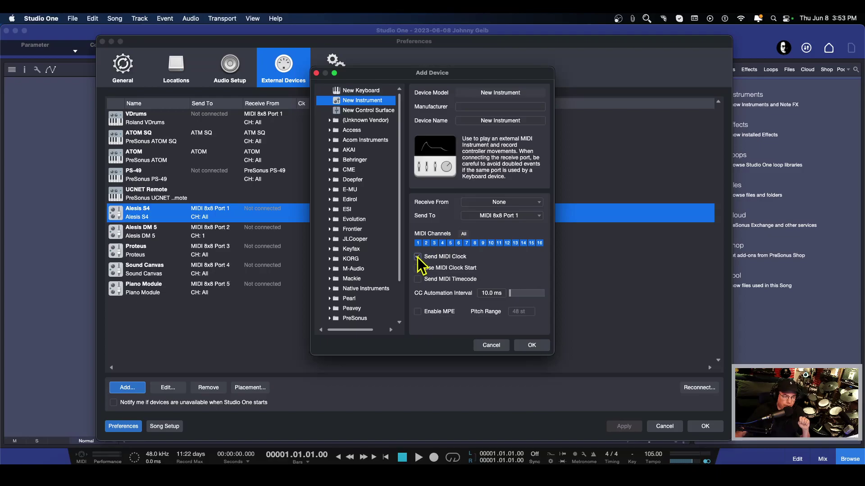
- Name the new instrument device ALESIS S4, then cancel adding it
{"action": "left_click", "coordinate": [489, 121]}
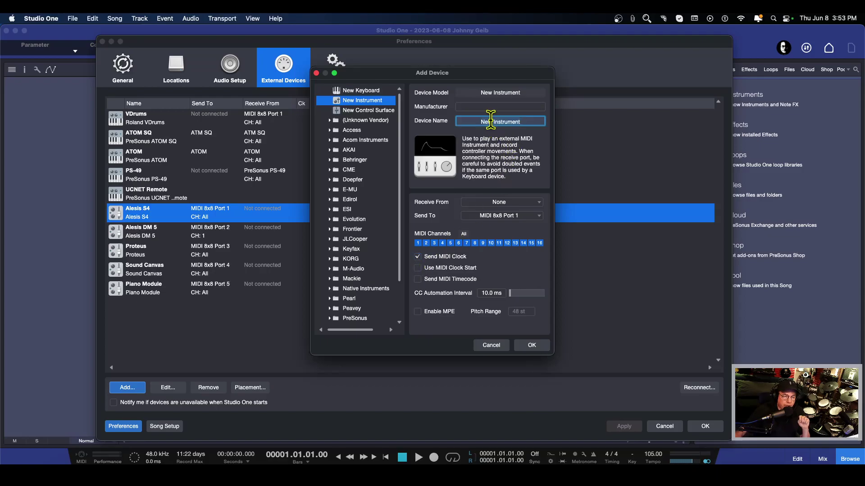
{"action": "type", "text": "A"}
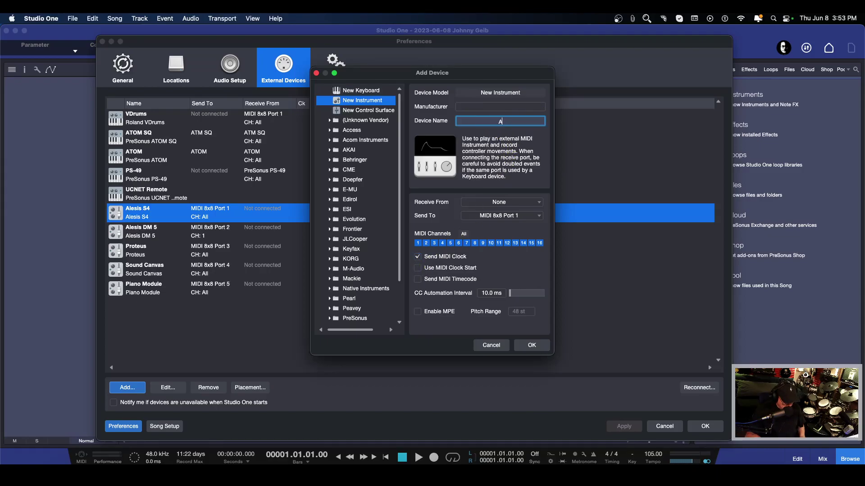
{"action": "type", "text": "LESIS "}
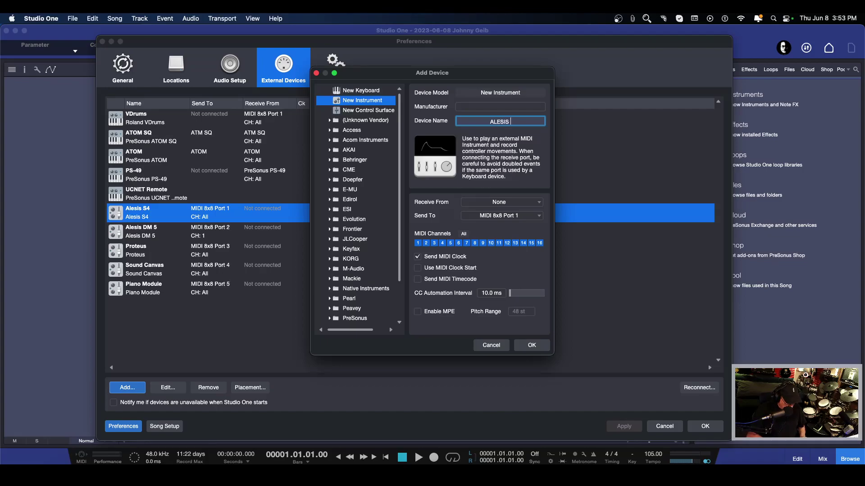
{"action": "type", "text": "S4"}
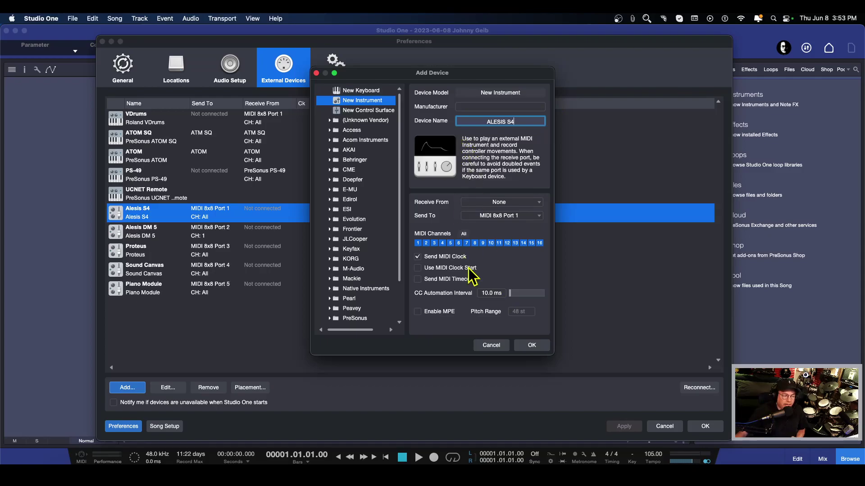
{"action": "left_click", "coordinate": [490, 345]}
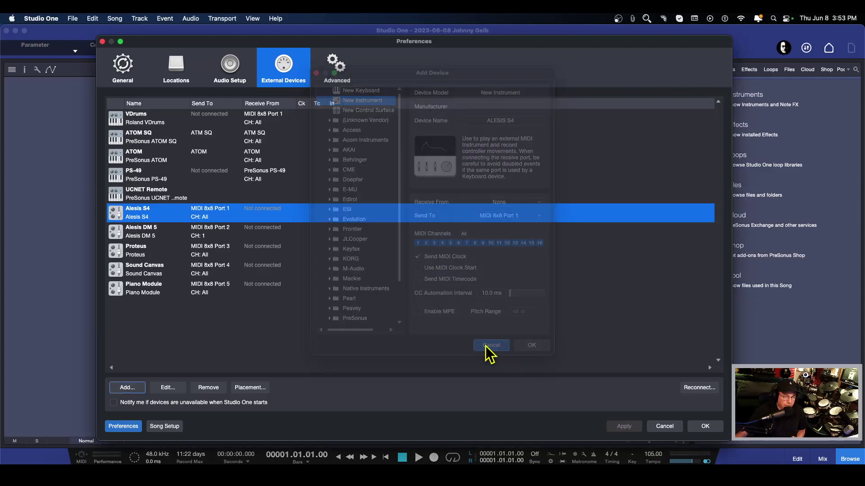
- Check the existing Alesis S4 device's settings again, then close the preferences
{"action": "double_click", "coordinate": [142, 213]}
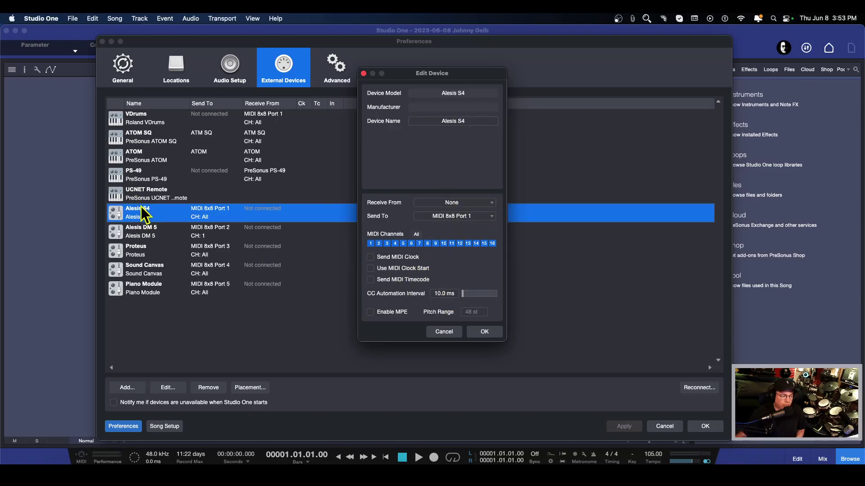
{"action": "left_click", "coordinate": [450, 334]}
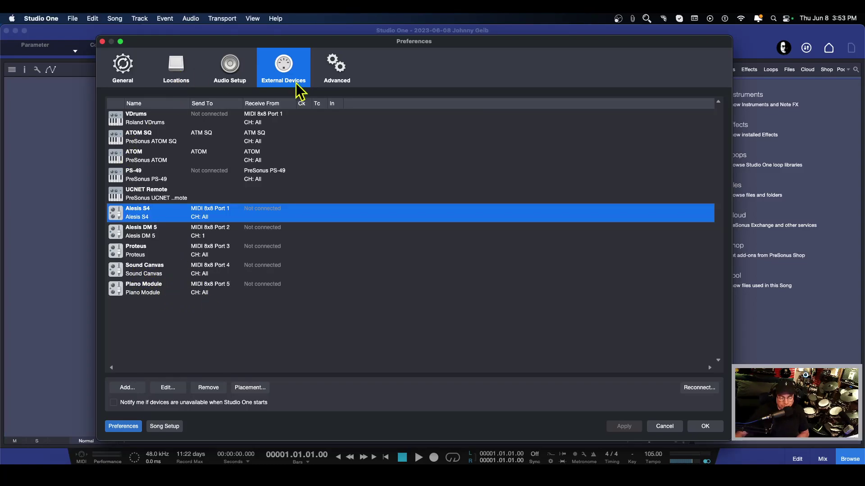
{"action": "left_click", "coordinate": [102, 41]}
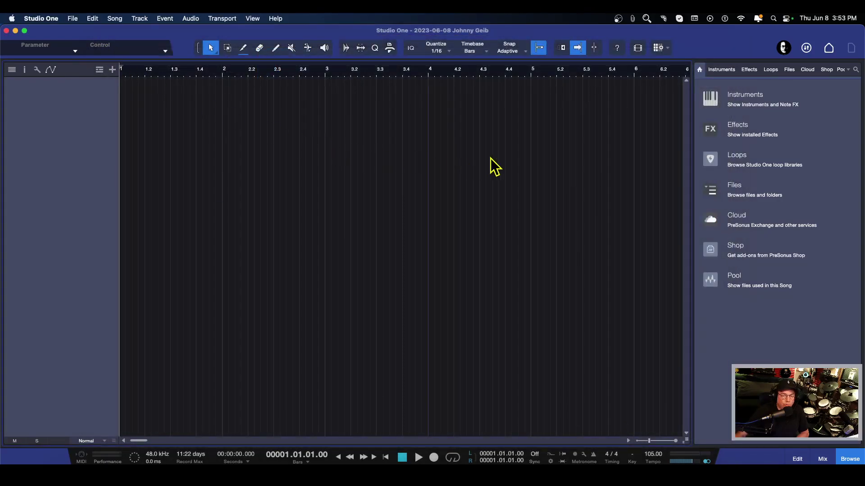
- Add the Alesis DM 5 external instrument from the instrument browser to the arrangement as a new track
{"action": "left_click", "coordinate": [737, 98]}
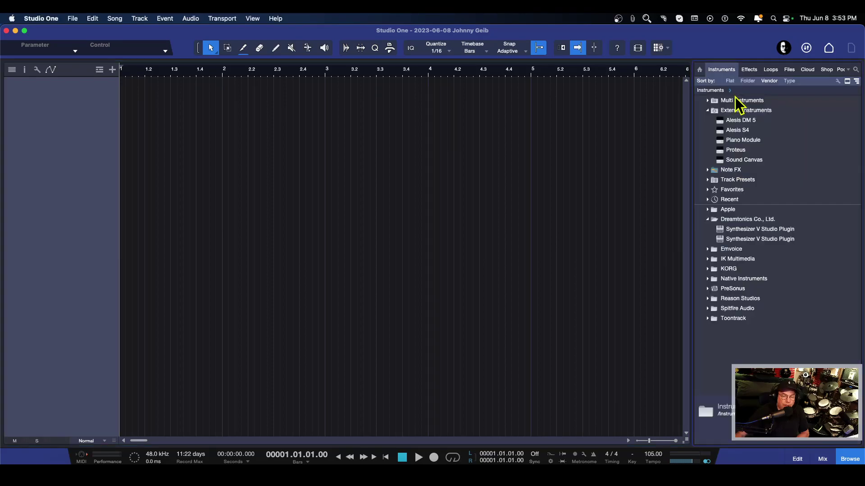
{"action": "left_click", "coordinate": [713, 112]}
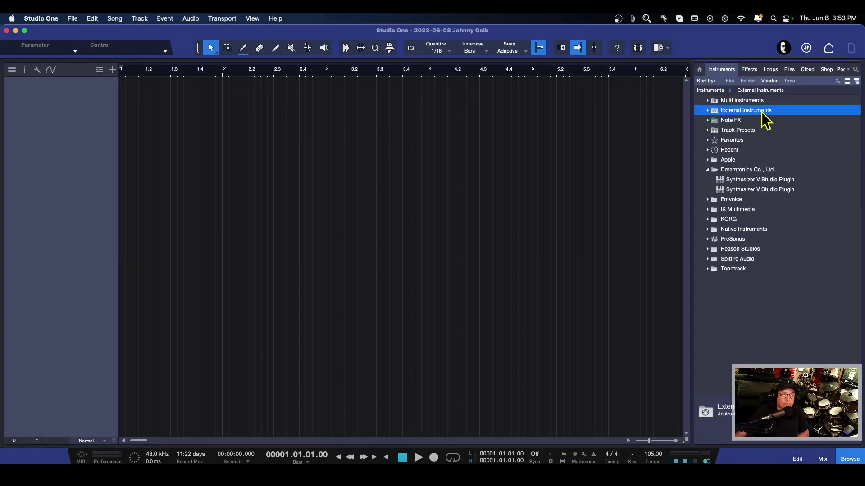
{"action": "left_click", "coordinate": [708, 111]}
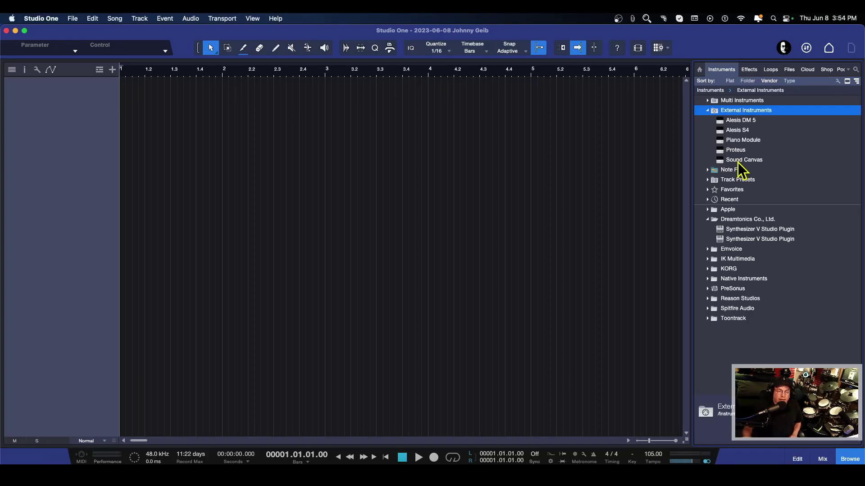
{"action": "left_click", "coordinate": [736, 122]}
{"action": "left_click_drag", "start_coordinate": [737, 129], "coordinate": [139, 138]}
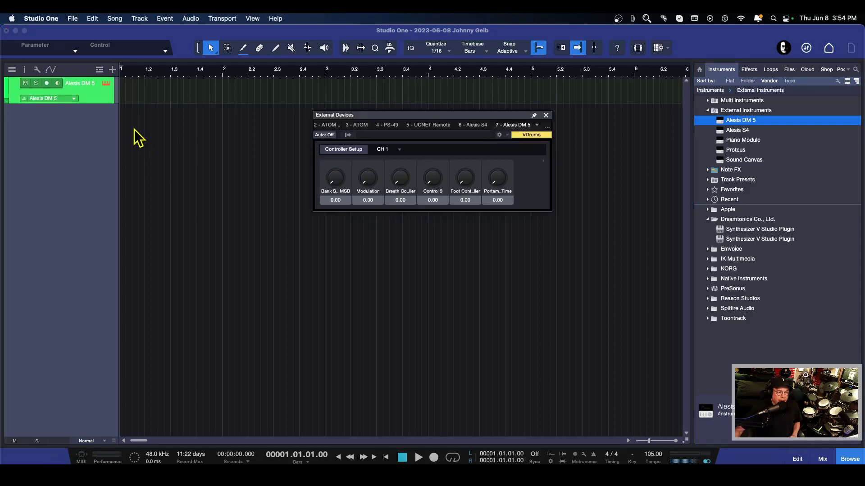
- Enlarge the Alesis DM 5 track to reveal its routing fields, arm it for recording and close the External Devices window
{"action": "left_click", "coordinate": [101, 105]}
{"action": "left_click_drag", "start_coordinate": [101, 105], "coordinate": [100, 137]}
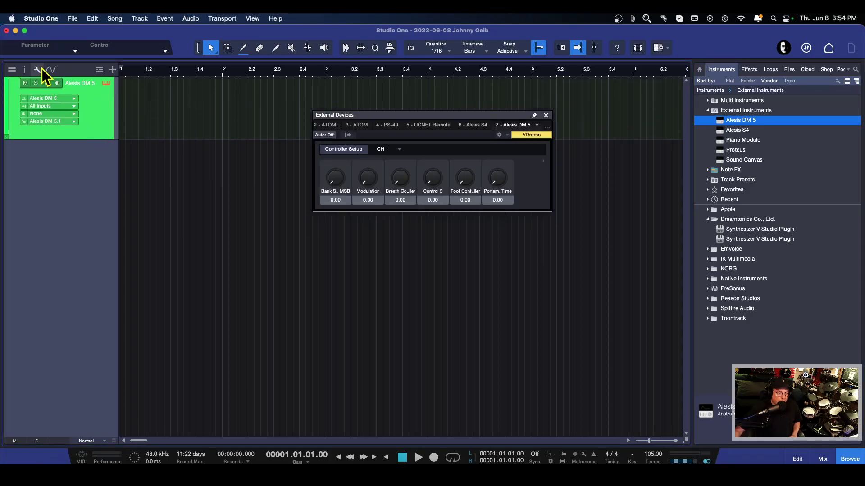
{"action": "left_click", "coordinate": [46, 83]}
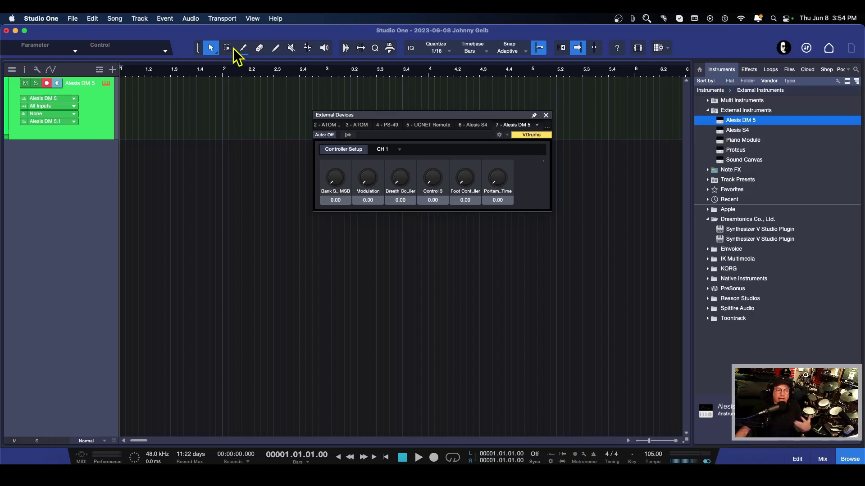
{"action": "left_click", "coordinate": [546, 115]}
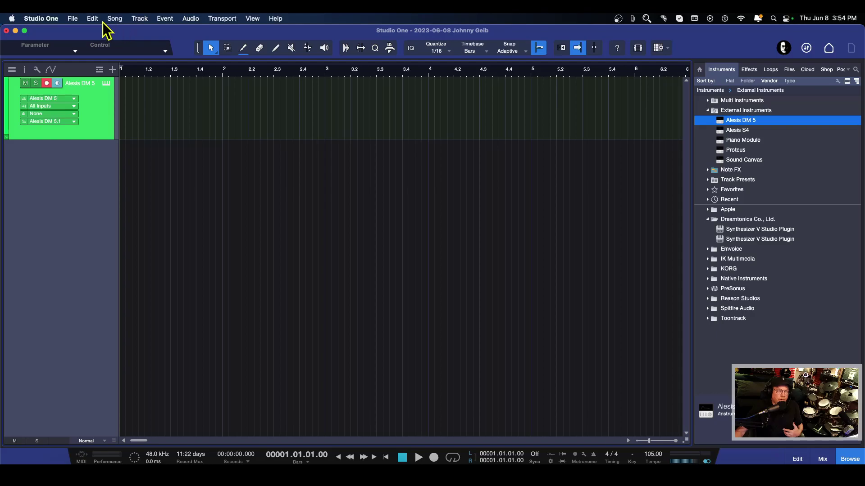
- Review the song's audio input assignments for the hardware instruments in the Song Setup, then close it
{"action": "left_click", "coordinate": [40, 19]}
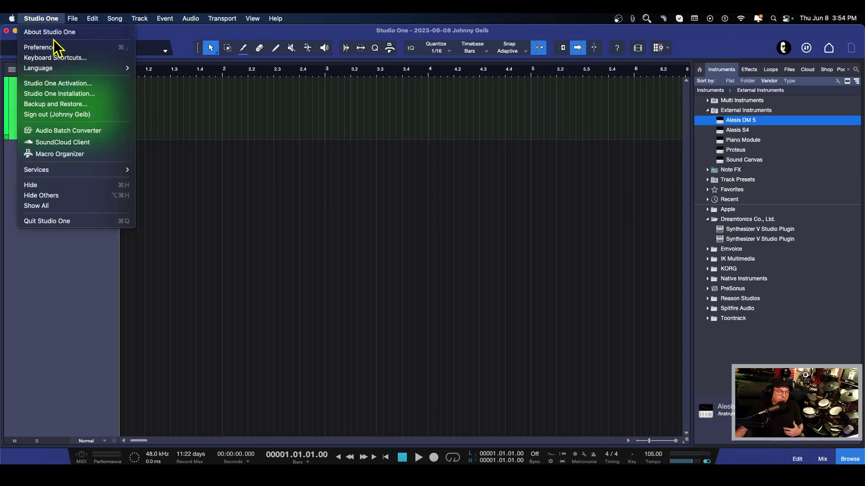
{"action": "mouse_move", "coordinate": [115, 18]}
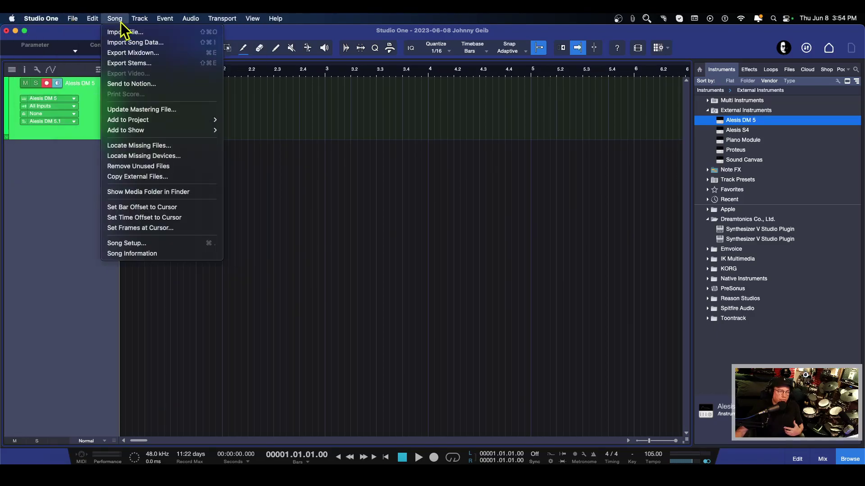
{"action": "left_click", "coordinate": [130, 244]}
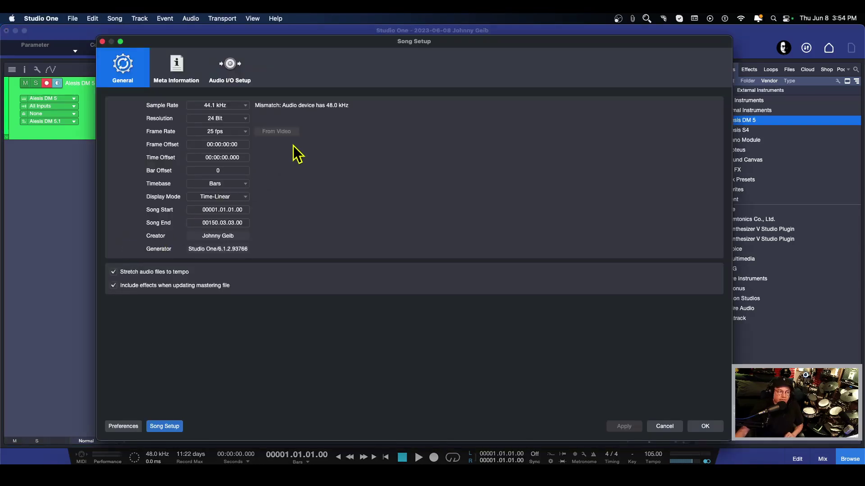
{"action": "left_click", "coordinate": [231, 66]}
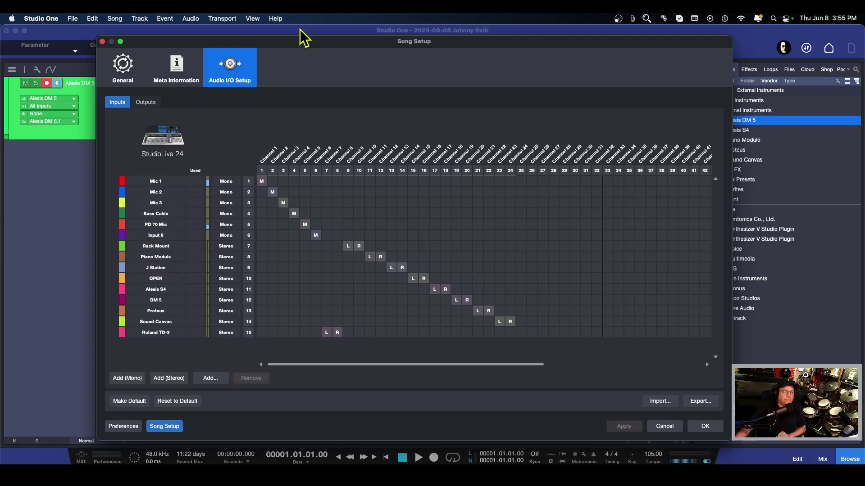
{"action": "left_click", "coordinate": [102, 42]}
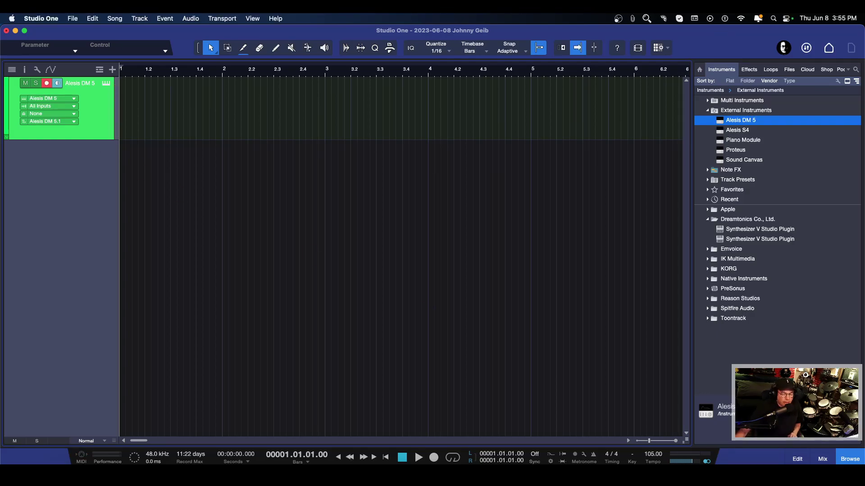
- Add an aux channel in the mixer and set its input to DM 5 - Channel 19 + 20
{"action": "left_click", "coordinate": [823, 458]}
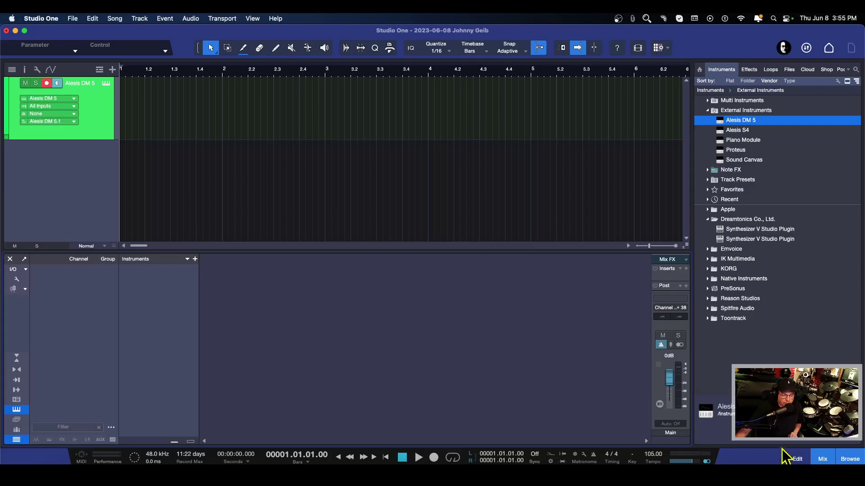
{"action": "right_click", "coordinate": [288, 339]}
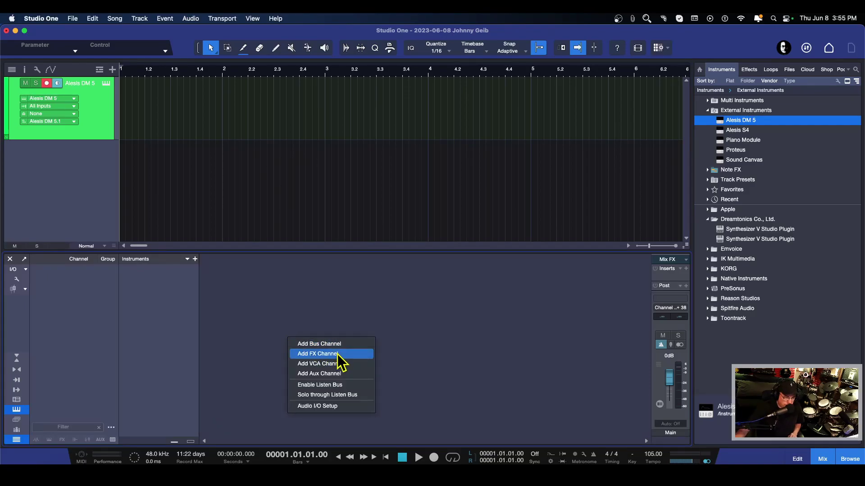
{"action": "left_click", "coordinate": [320, 374]}
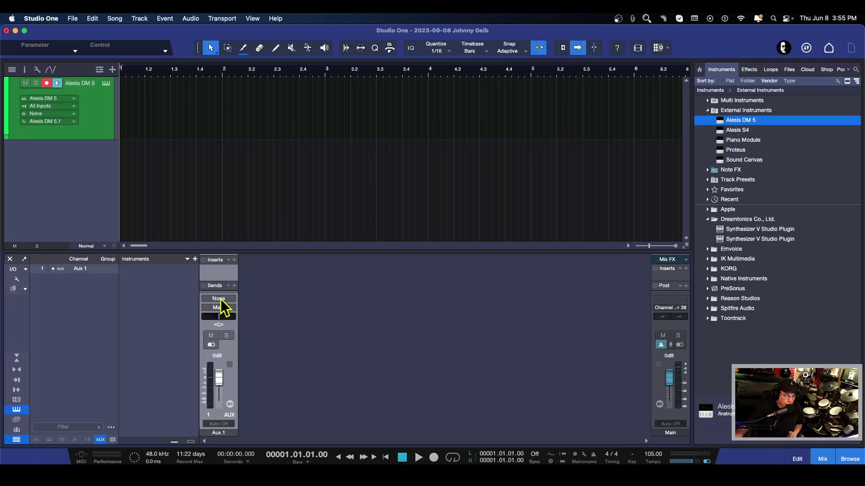
{"action": "left_click", "coordinate": [219, 300]}
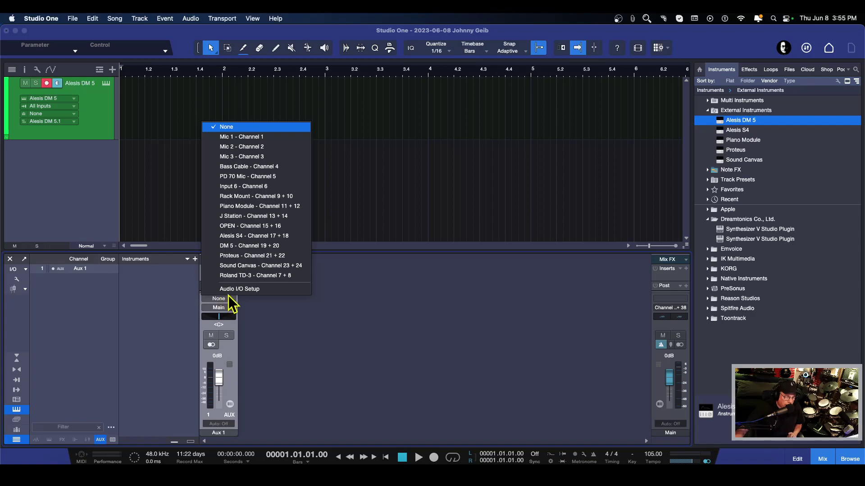
{"action": "left_click", "coordinate": [246, 247]}
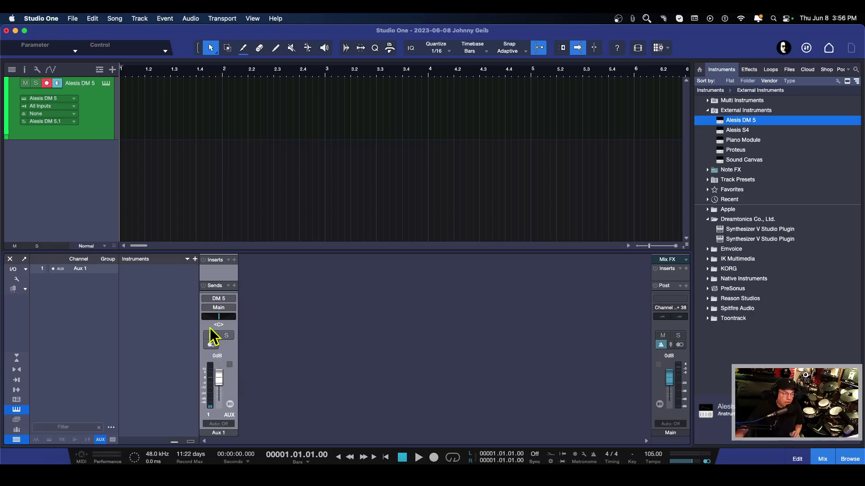
- Examine the Alesis DM 5's controller knobs in an enlarged External Devices window, then close the window
{"action": "left_click", "coordinate": [97, 125]}
{"action": "left_click", "coordinate": [108, 83]}
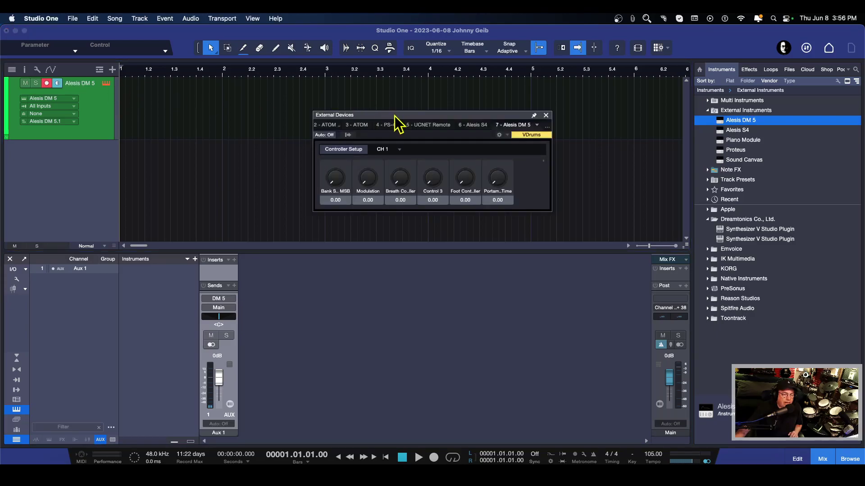
{"action": "left_click_drag", "start_coordinate": [395, 116], "coordinate": [385, 106]}
{"action": "left_click_drag", "start_coordinate": [539, 203], "coordinate": [630, 424]}
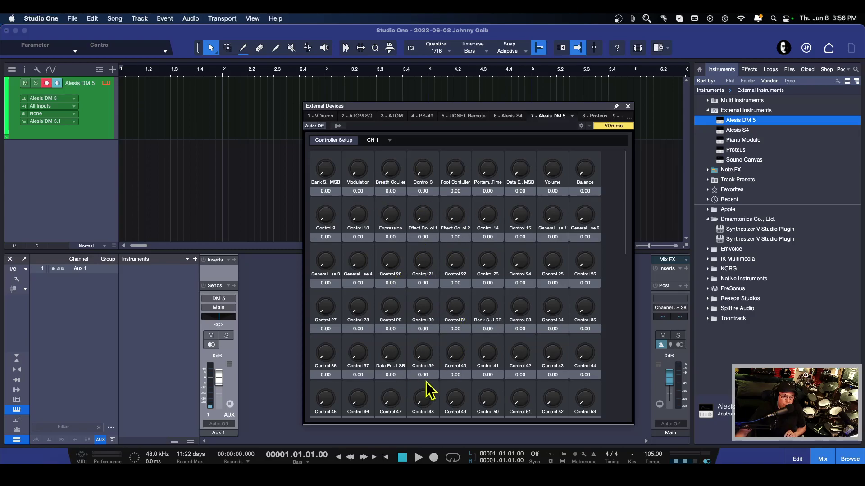
{"action": "scroll", "coordinate": [442, 376], "scroll_direction": "down", "scroll_amount": 1}
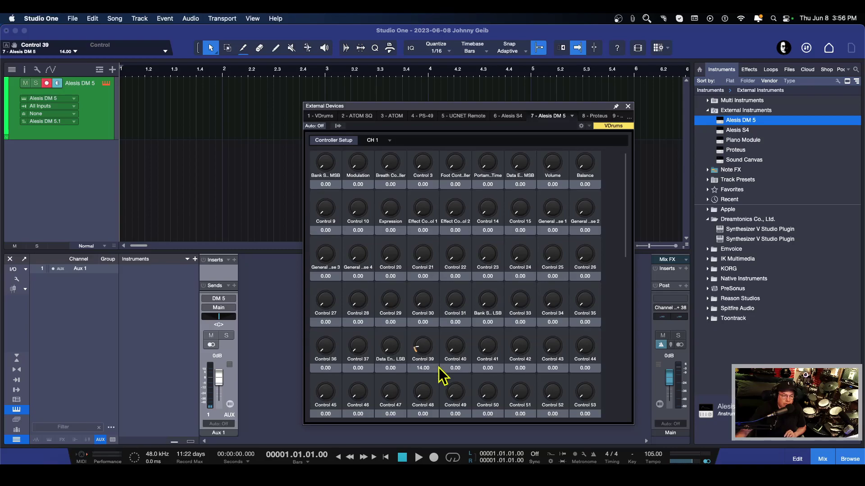
{"action": "scroll", "coordinate": [500, 221], "scroll_direction": "up", "scroll_amount": 1}
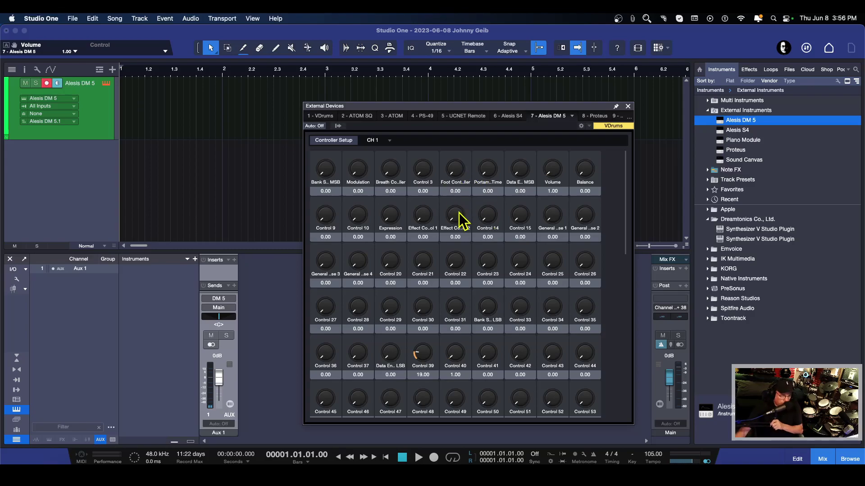
{"action": "left_click", "coordinate": [628, 106]}
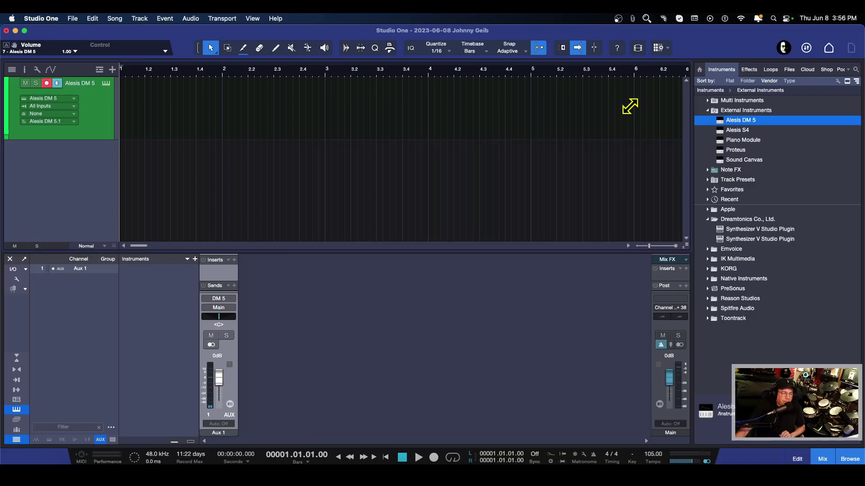
- Select the Alesis DM 5 track, lower the Aux 1 volume to -0.4 dB and test the metronome with a short playback
{"action": "left_click", "coordinate": [99, 122]}
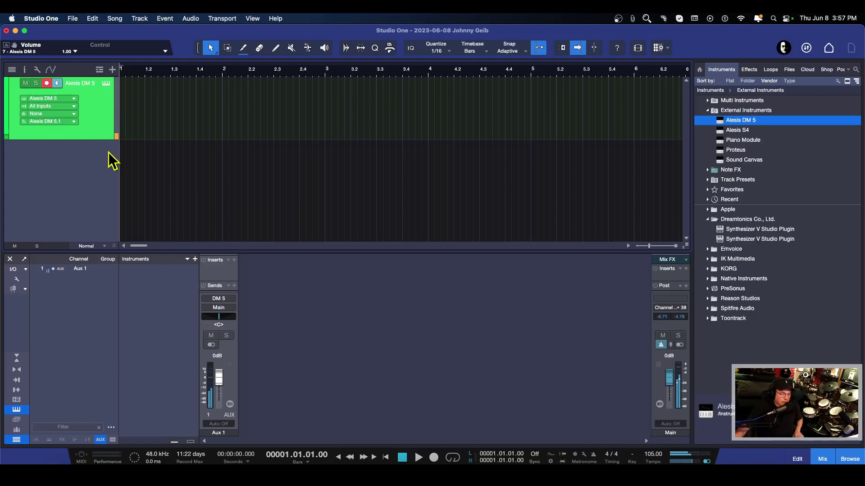
{"action": "mouse_move", "coordinate": [221, 376]}
{"action": "left_mouse_down"}
{"action": "mouse_move", "coordinate": [222, 405]}
{"action": "mouse_move", "coordinate": [221, 377]}
{"action": "left_mouse_up"}
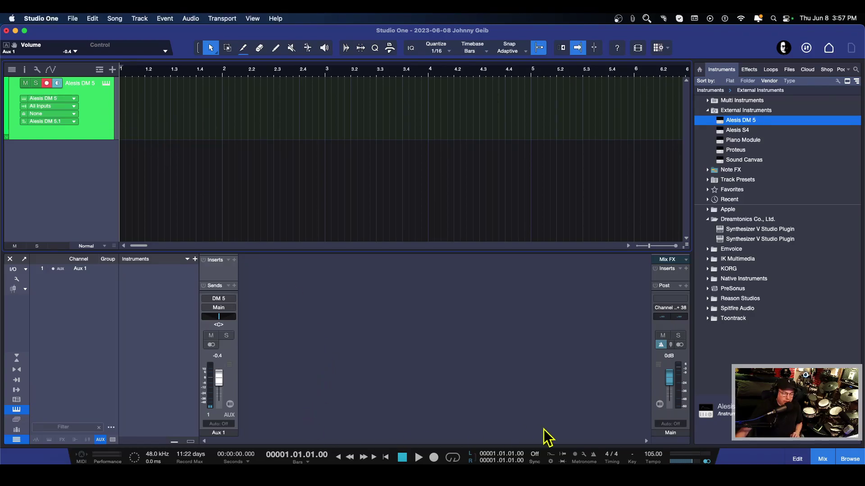
{"action": "key", "text": "space"}
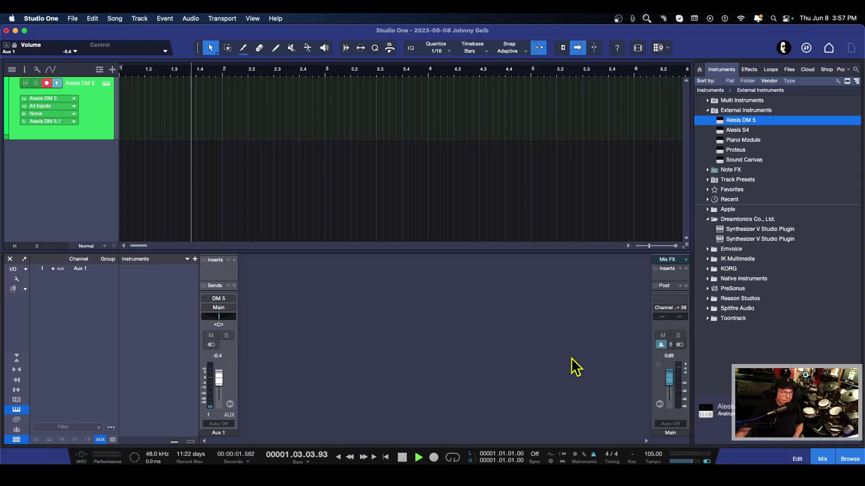
{"action": "key", "text": "space"}
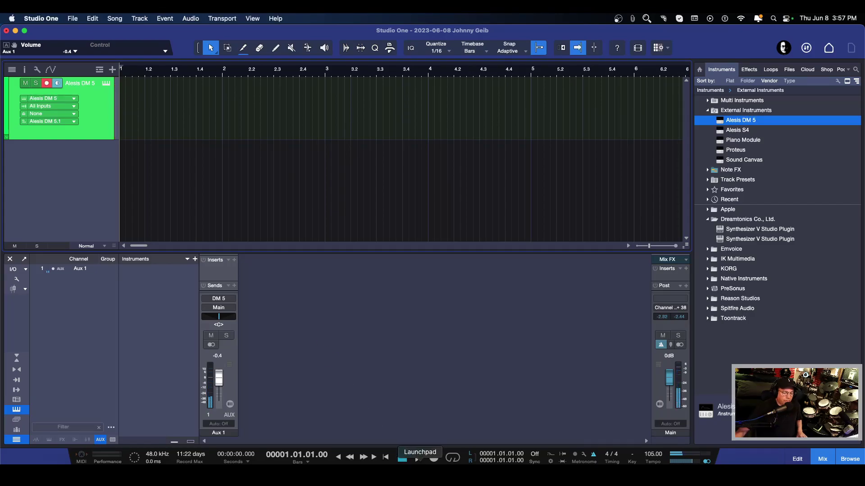
- Record a drum part from bar 1 past bar 6 on the Alesis DM 5 track, then play it back from just before bar 2
{"action": "left_click", "coordinate": [434, 457]}
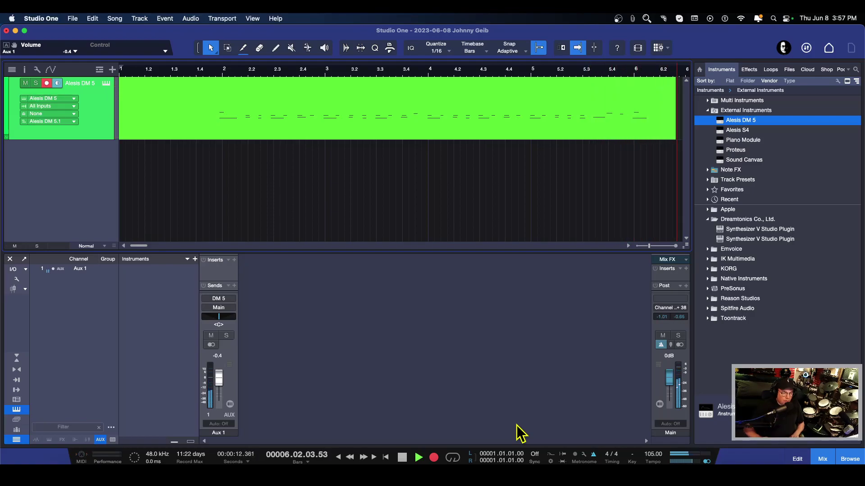
{"action": "key", "text": "space"}
{"action": "left_click", "coordinate": [210, 72]}
{"action": "key", "text": "space"}
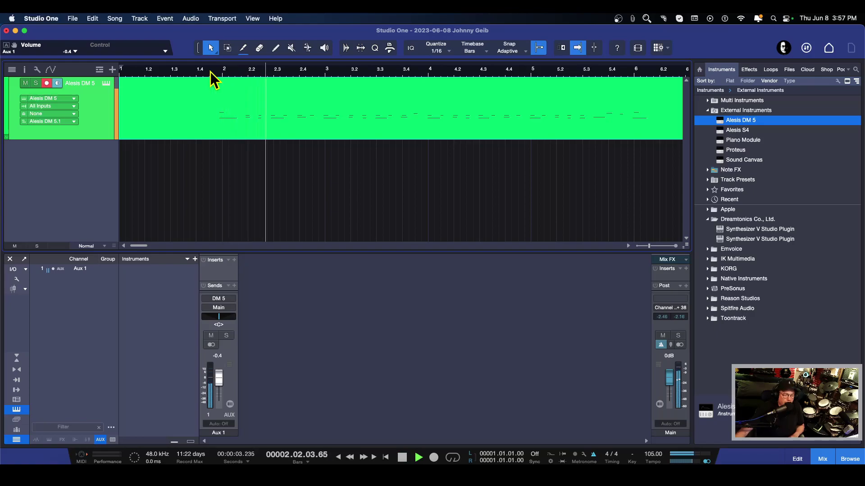
{"action": "key", "text": "space"}
- Quantize all notes of the recorded Alesis DM 5 part to 1/16, then close the note editor
{"action": "double_click", "coordinate": [301, 113]}
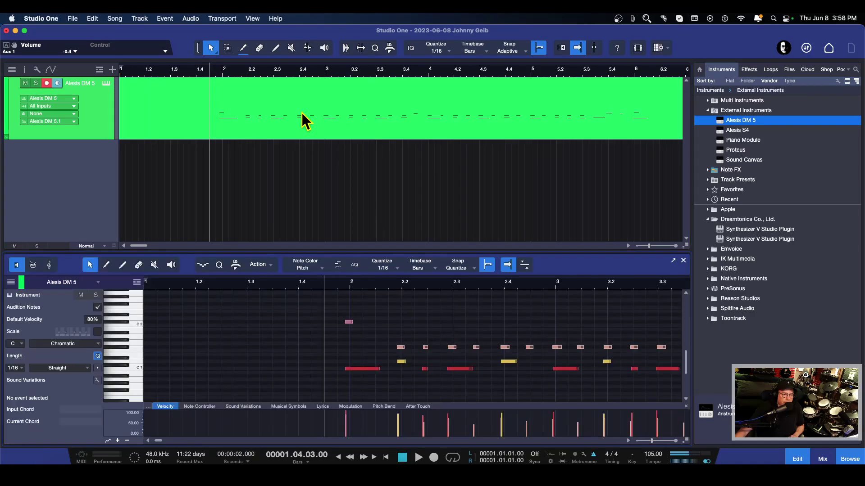
{"action": "right_click", "coordinate": [424, 314]}
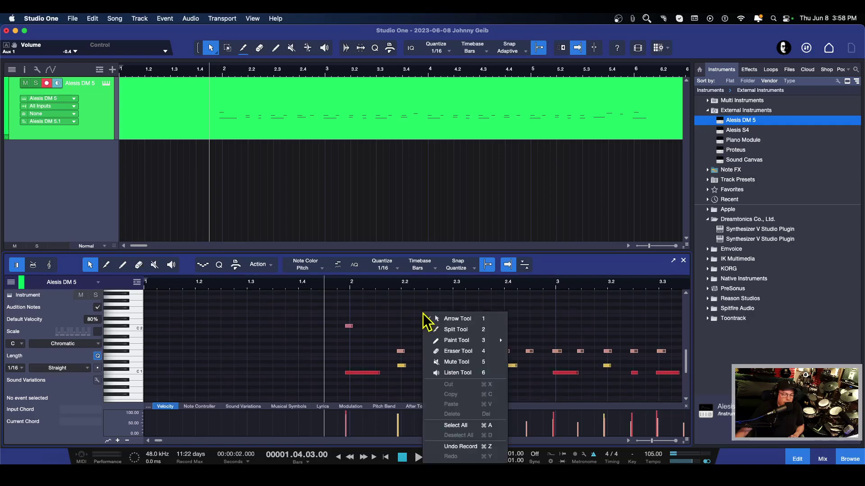
{"action": "left_click", "coordinate": [456, 425]}
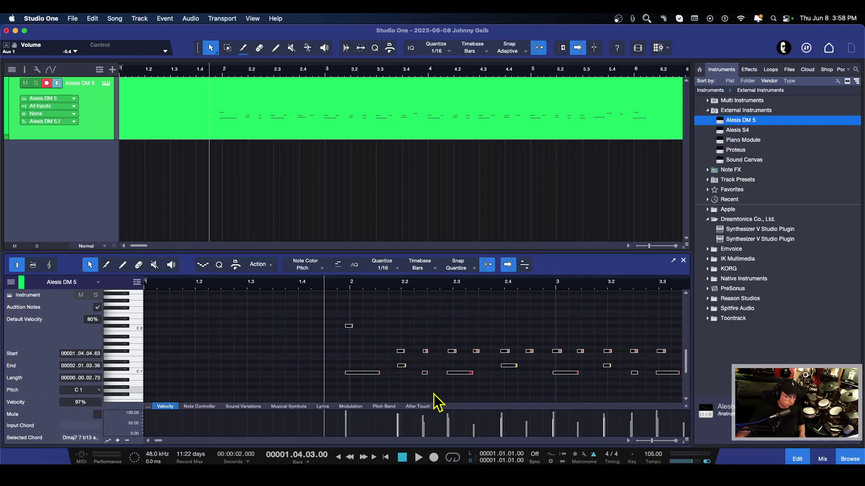
{"action": "key", "text": "q"}
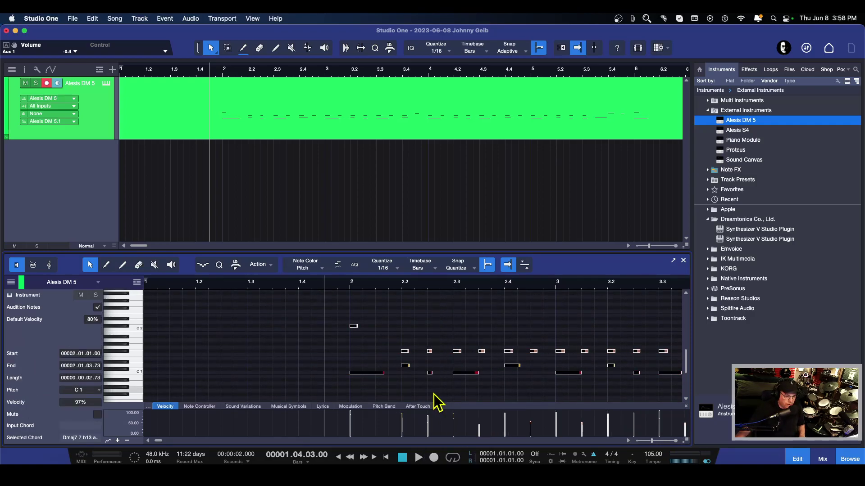
{"action": "left_click", "coordinate": [683, 261]}
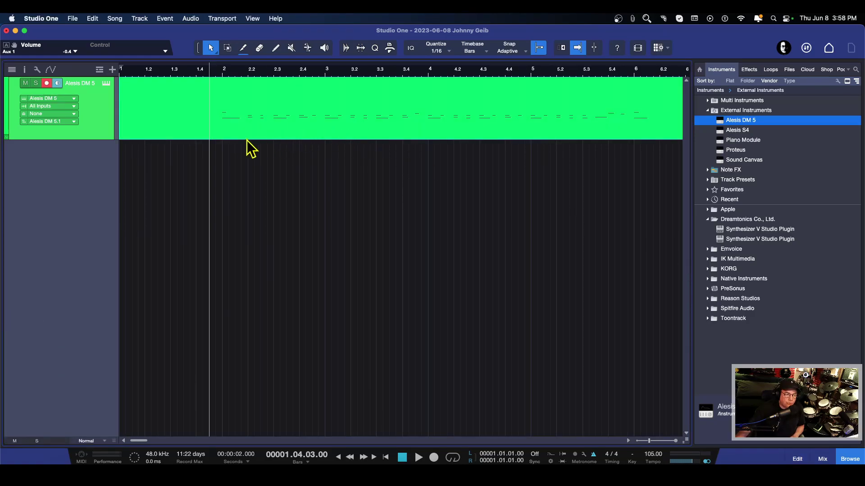
- Play back the quantized drum part twice from just before bar 2, with the whole part in view for the second pass
{"action": "key", "text": "space"}
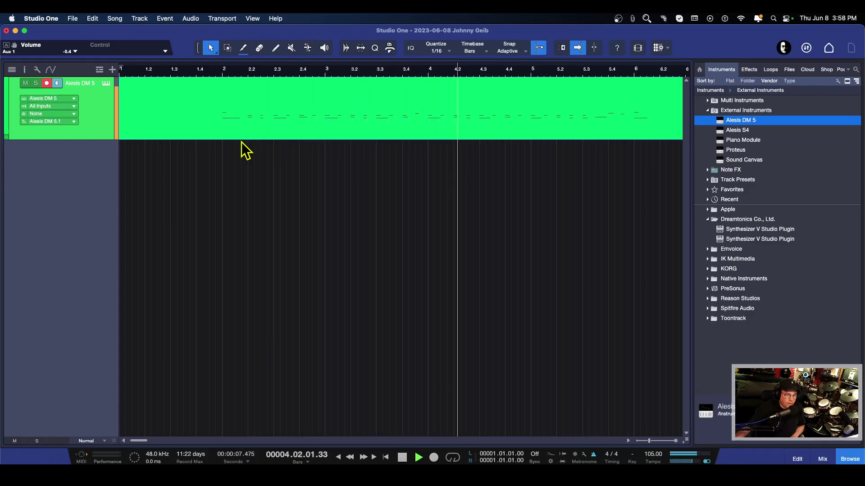
{"action": "key", "text": "space"}
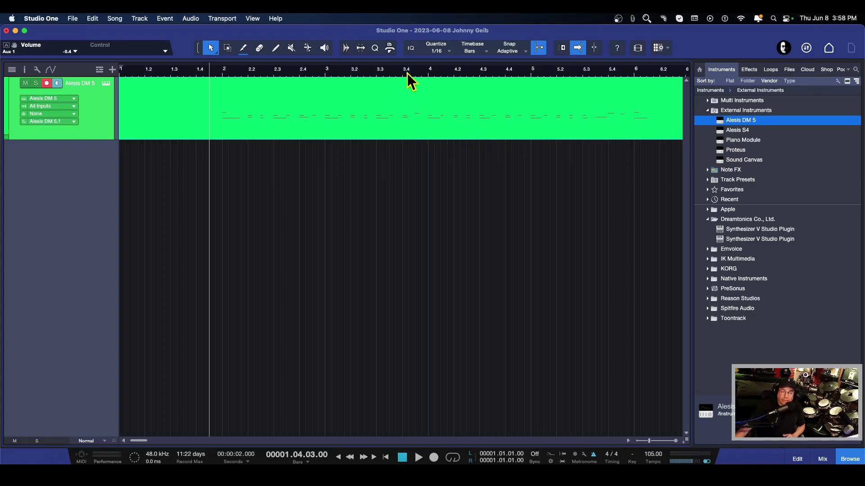
{"action": "left_click_drag", "start_coordinate": [421, 71], "coordinate": [422, 69]}
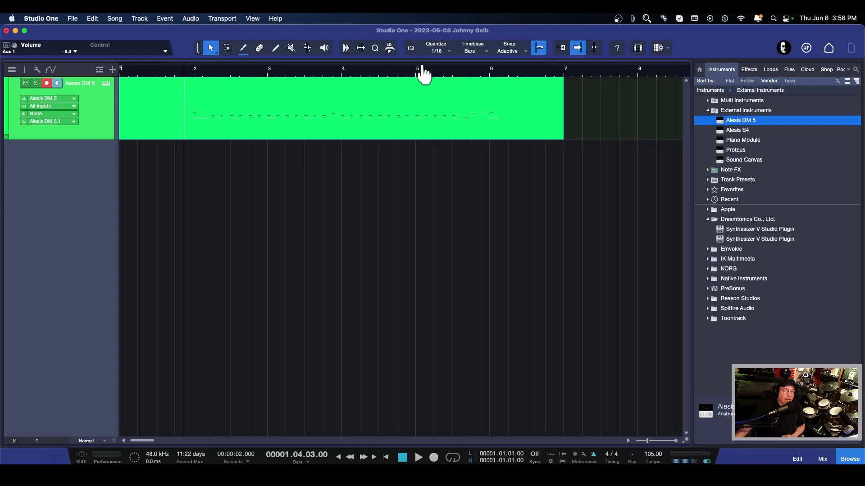
{"action": "key", "text": "space"}
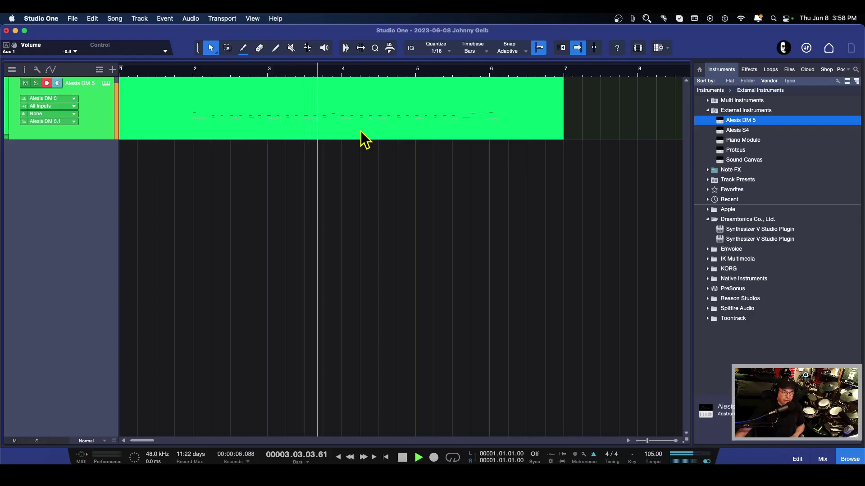
{"action": "key", "text": "space"}
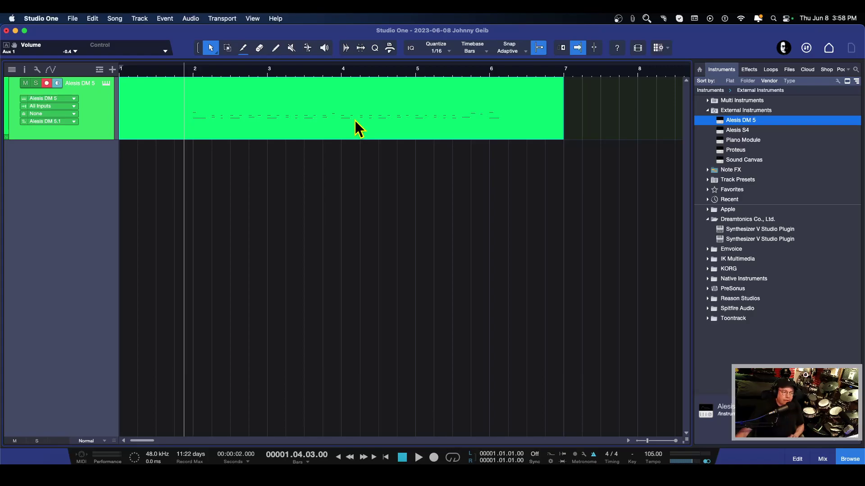
- Bounce the Alesis DM 5 part to an audio track with Alesis S4 as record input, after a short test playback
{"action": "right_click", "coordinate": [280, 103]}
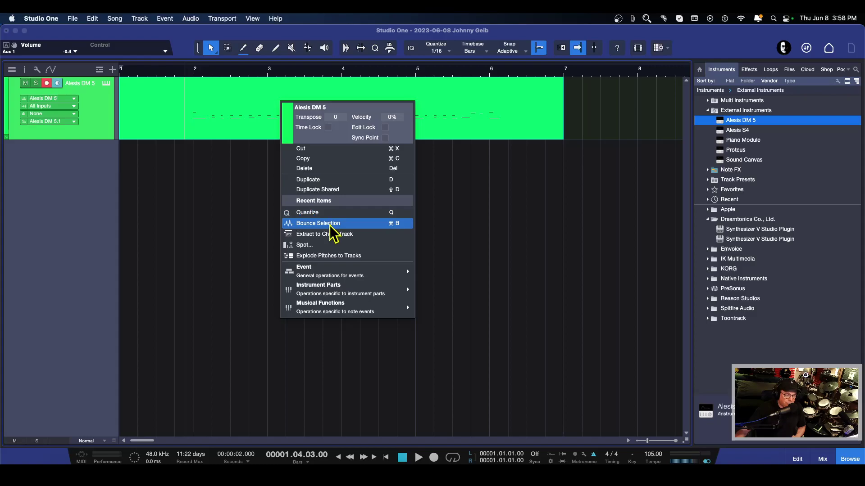
{"action": "left_click", "coordinate": [318, 223]}
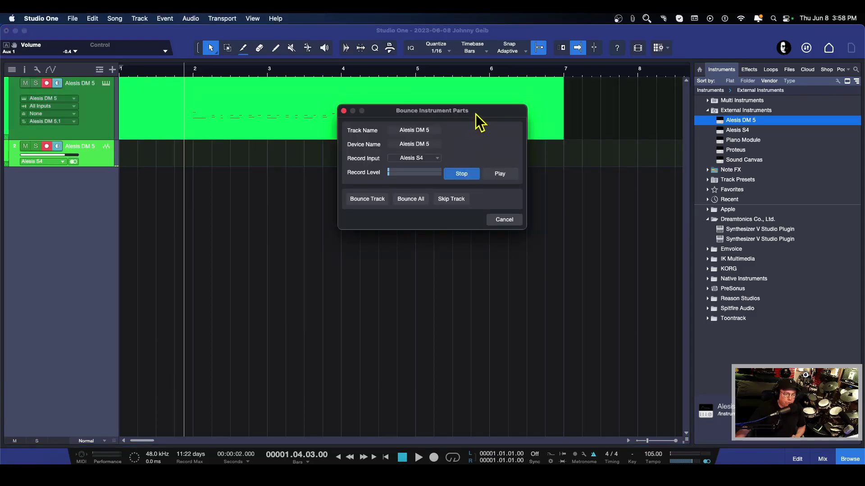
{"action": "left_click_drag", "start_coordinate": [476, 115], "coordinate": [462, 208]}
{"action": "left_click", "coordinate": [411, 254]}
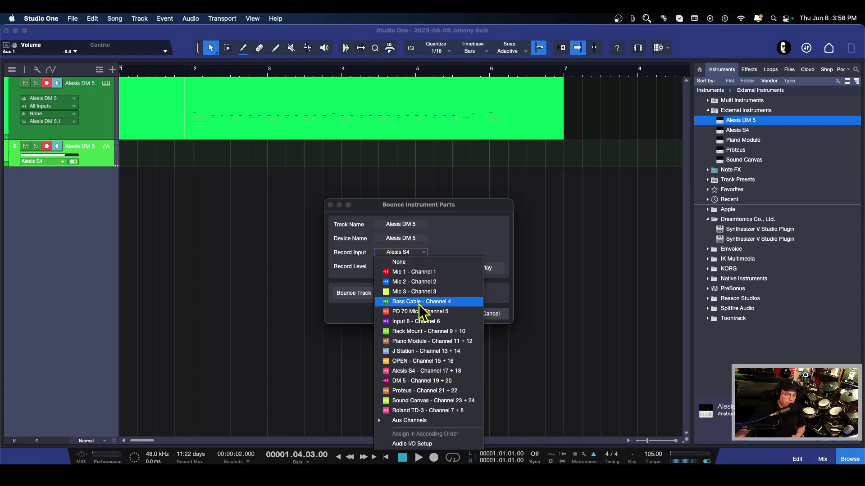
{"action": "left_click", "coordinate": [410, 253]}
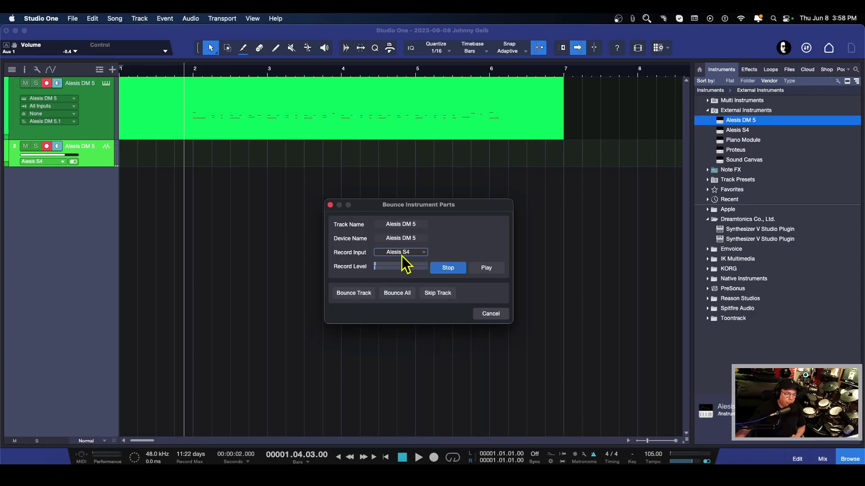
{"action": "left_click", "coordinate": [487, 269]}
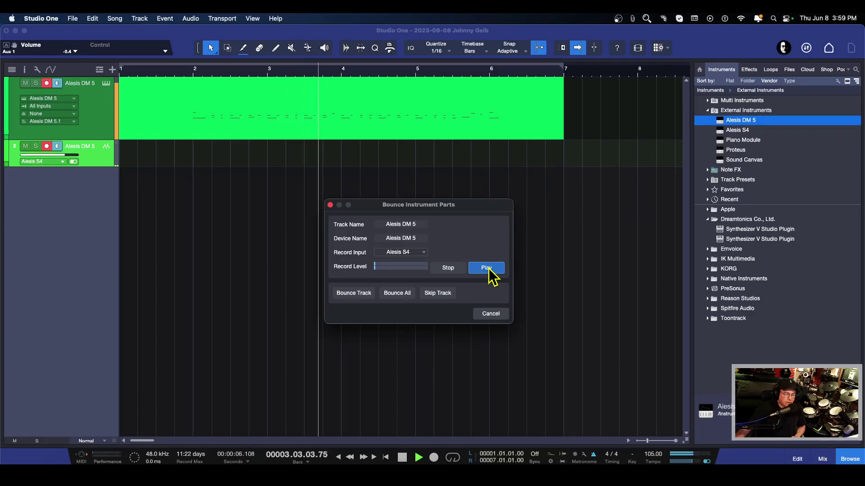
{"action": "left_click", "coordinate": [448, 270]}
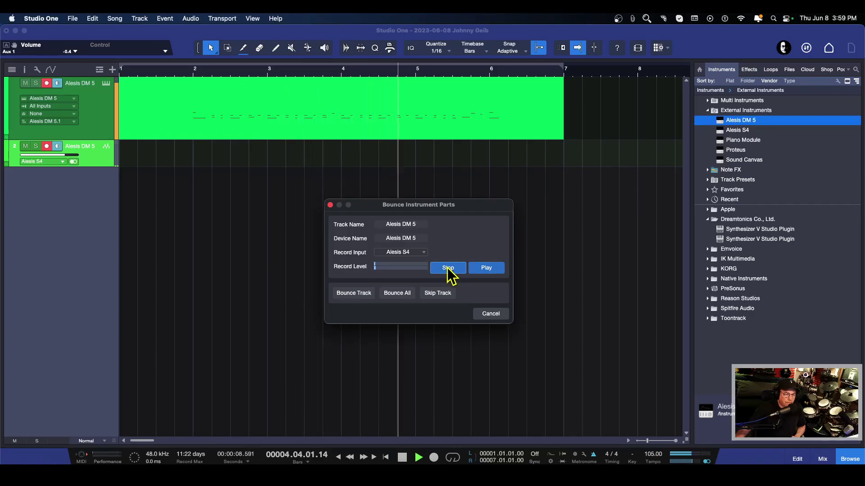
{"action": "left_click", "coordinate": [352, 294]}
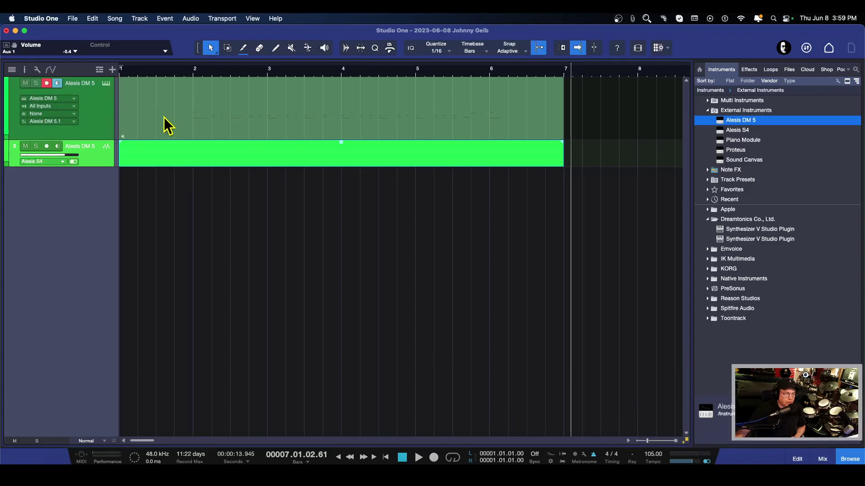
- Play back the bounced Alesis DM 5 audio from about bar 2 and enlarge its track to inspect the waveform
{"action": "left_click", "coordinate": [199, 73]}
{"action": "key", "text": "space"}
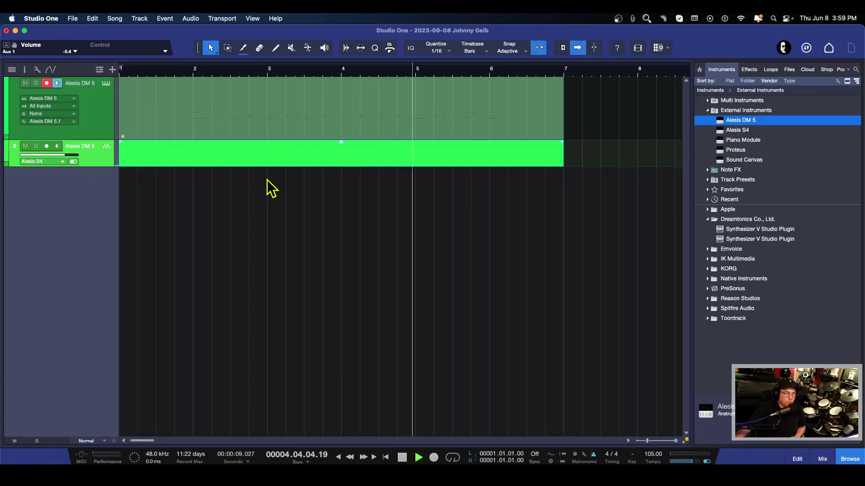
{"action": "left_click", "coordinate": [202, 187]}
{"action": "key", "text": "space"}
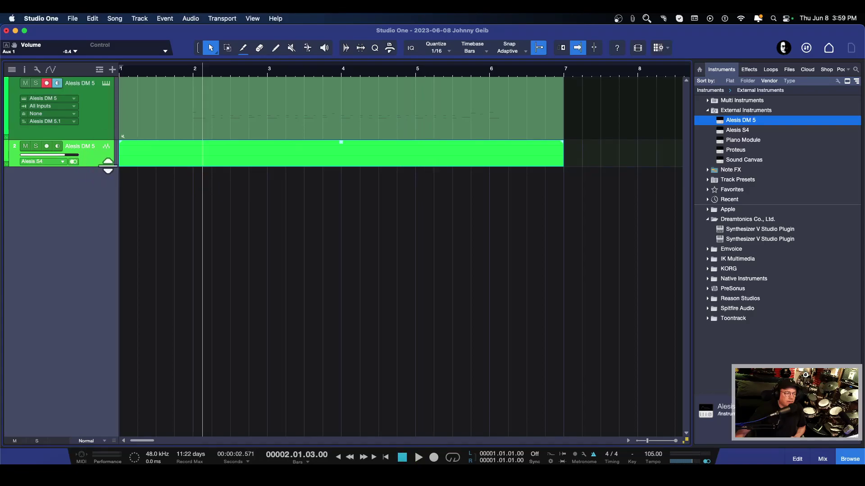
{"action": "left_click_drag", "start_coordinate": [102, 168], "coordinate": [98, 200]}
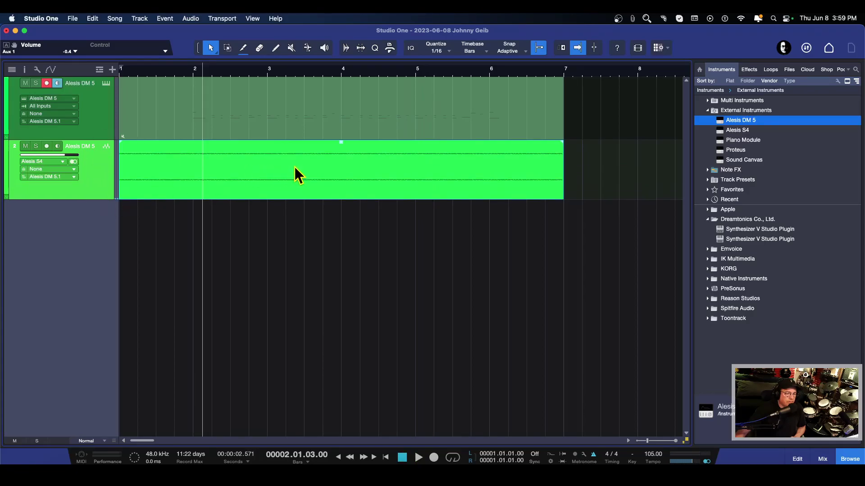
{"action": "mouse_move", "coordinate": [689, 448]}
{"action": "left_mouse_down"}
{"action": "mouse_move", "coordinate": [685, 409]}
{"action": "mouse_move", "coordinate": [689, 456]}
{"action": "left_mouse_up"}
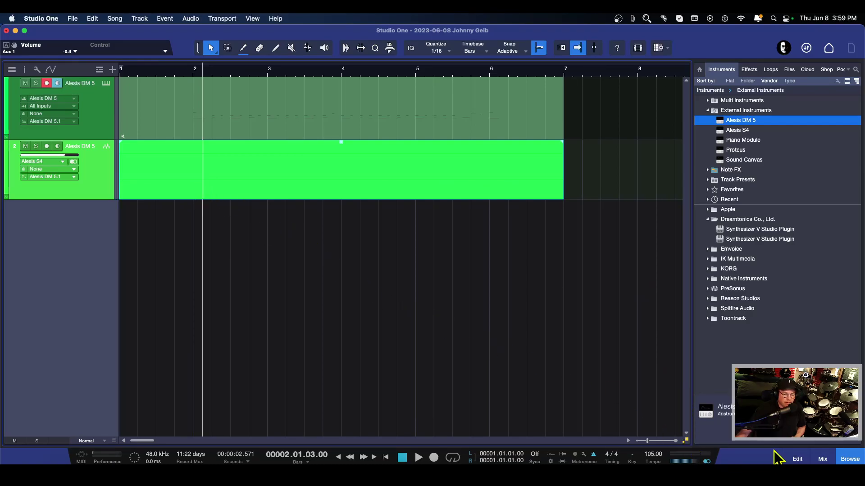
- With the mixer shown, undo the Alesis DM 5 bounce and briefly play the original instrument part
{"action": "left_click", "coordinate": [822, 459]}
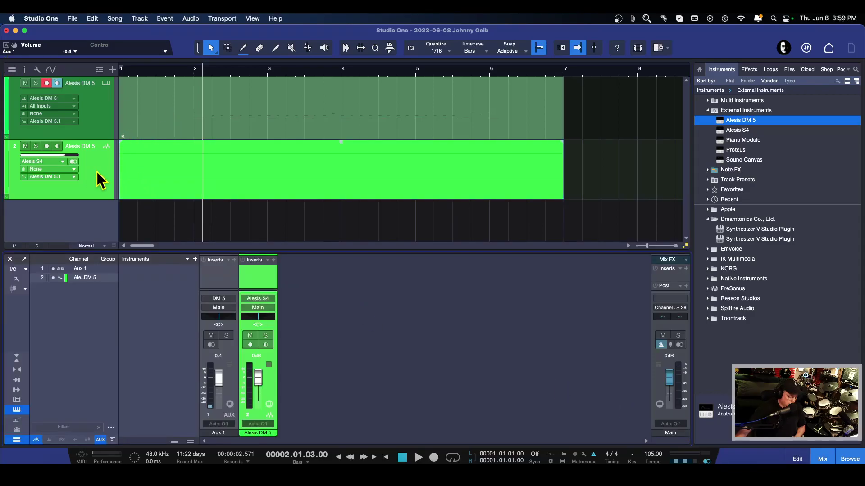
{"action": "key", "text": "Delete"}
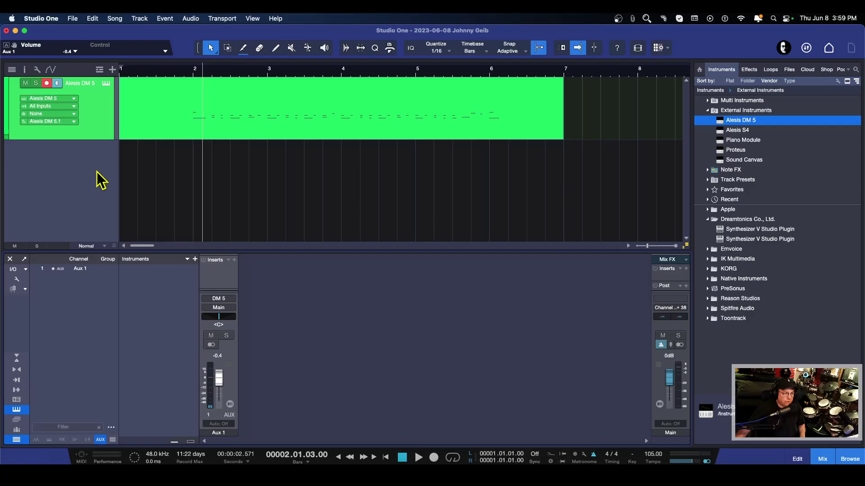
{"action": "key", "text": "space"}
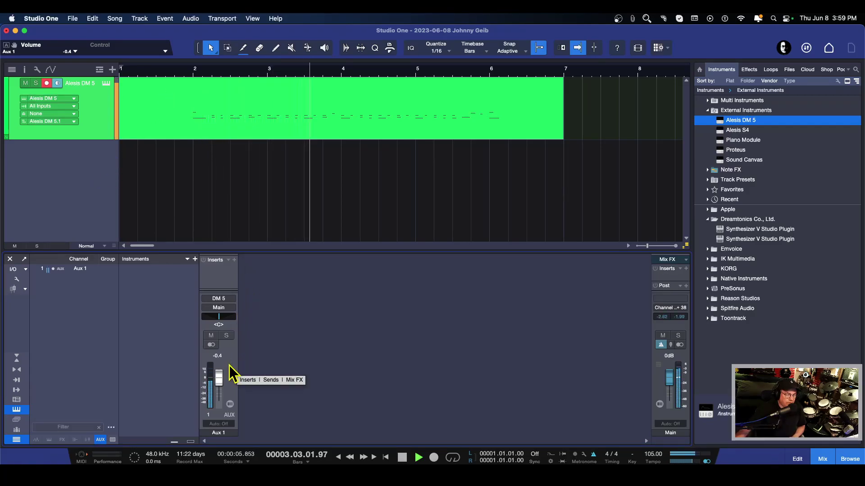
{"action": "key", "text": "space"}
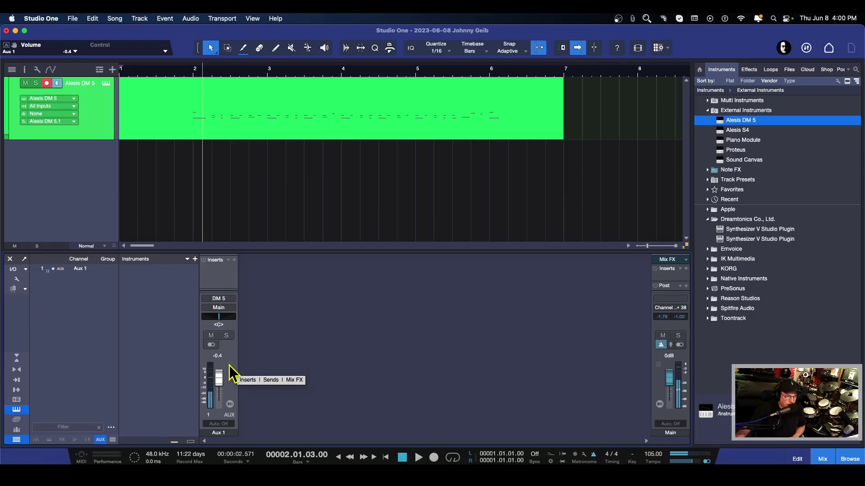
- Start bouncing the Alesis DM 5 part again, test the playback, and set the record input to DM 5
{"action": "right_click", "coordinate": [342, 115]}
{"action": "left_click", "coordinate": [377, 226]}
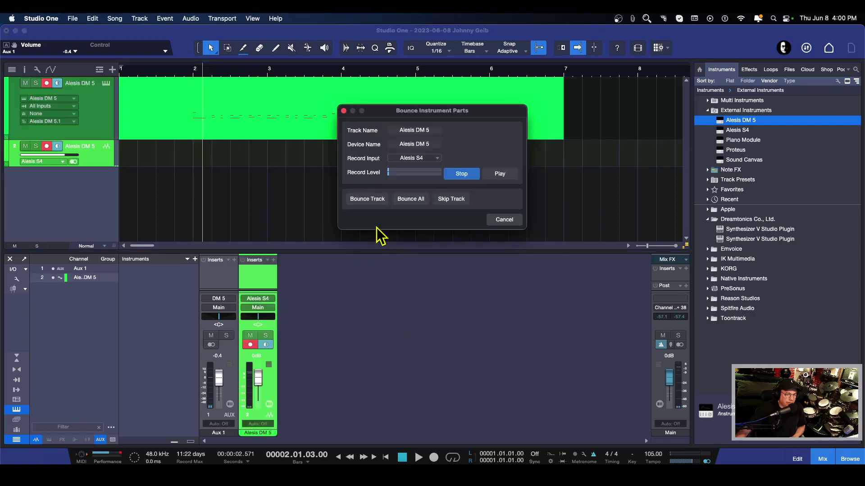
{"action": "left_click", "coordinate": [498, 175]}
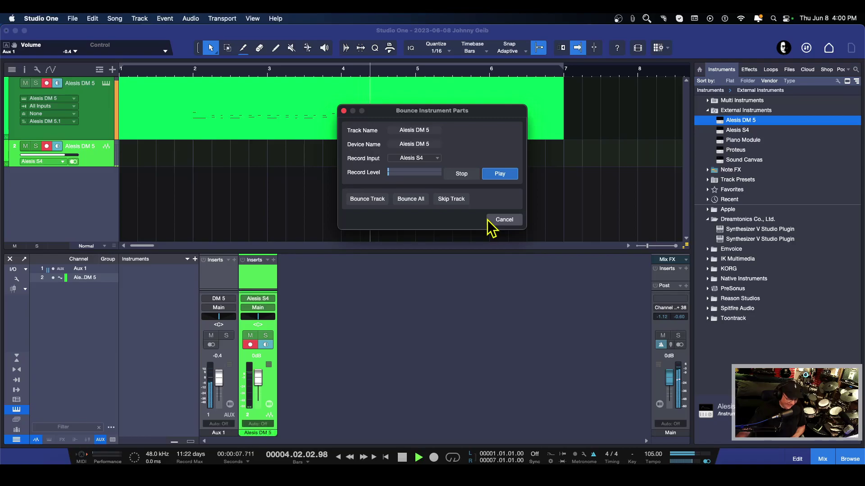
{"action": "left_click", "coordinate": [463, 175]}
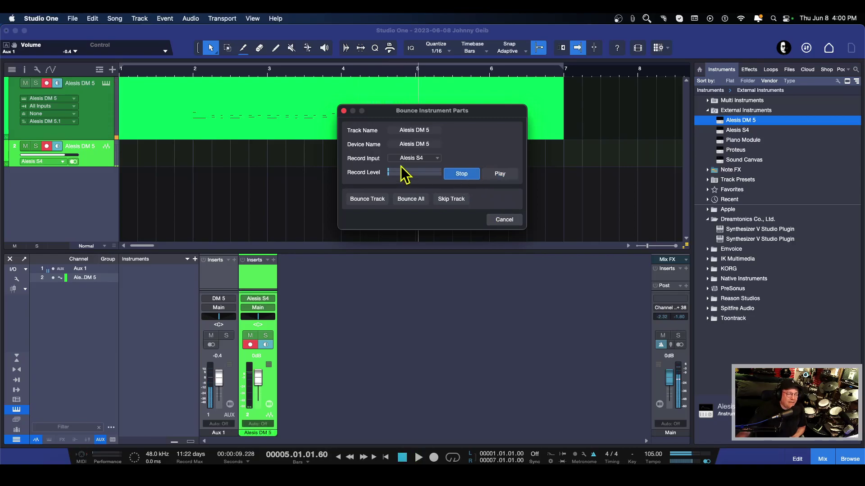
{"action": "left_click", "coordinate": [416, 160]}
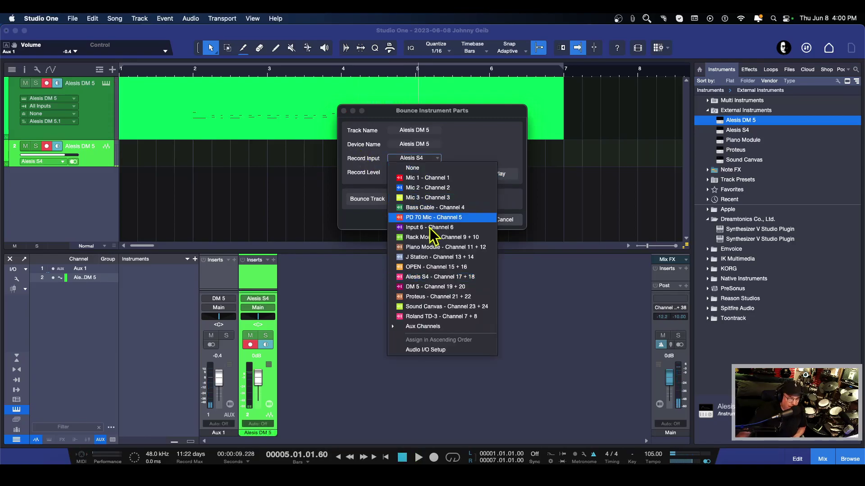
{"action": "left_click", "coordinate": [440, 288]}
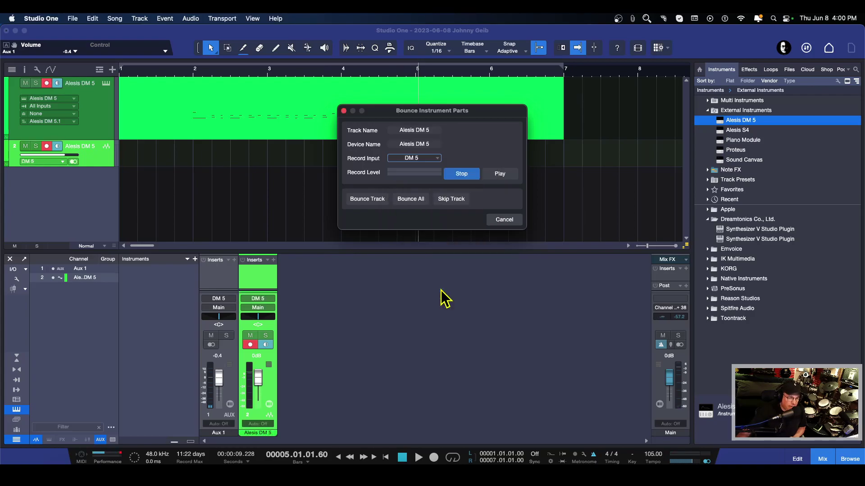
- Check the DM 5 record level with a test playback, then bounce the track to audio
{"action": "left_click", "coordinate": [487, 177]}
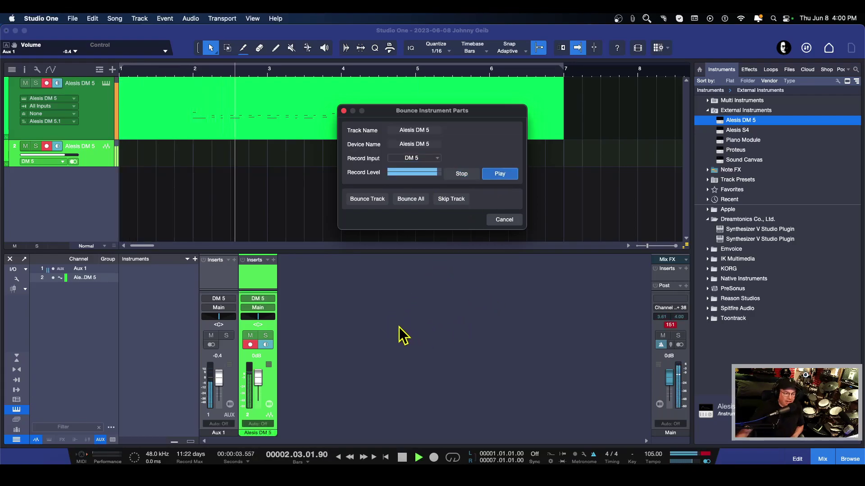
{"action": "left_click", "coordinate": [463, 176]}
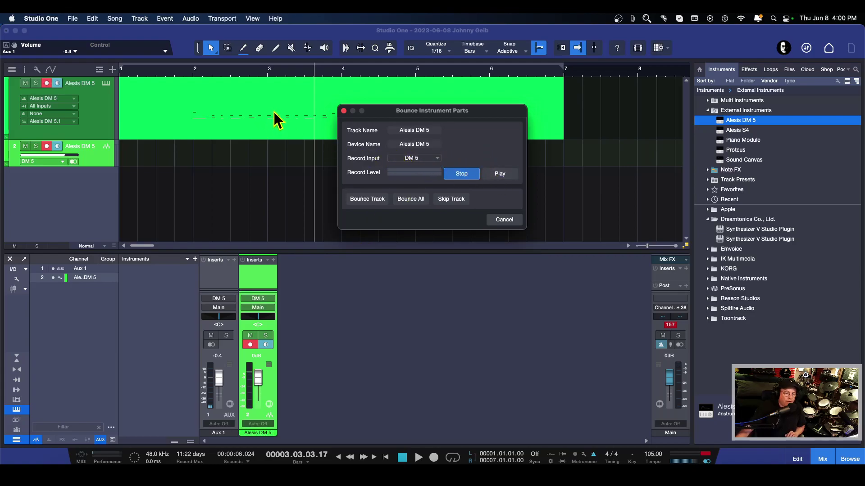
{"action": "left_click", "coordinate": [359, 198]}
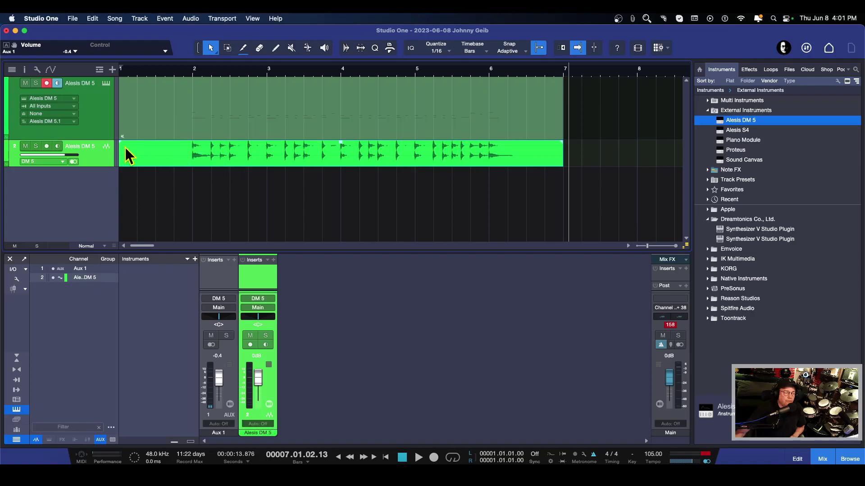
- Play back the newly bounced Alesis DM 5 audio from just before bar 2
{"action": "left_click", "coordinate": [348, 105]}
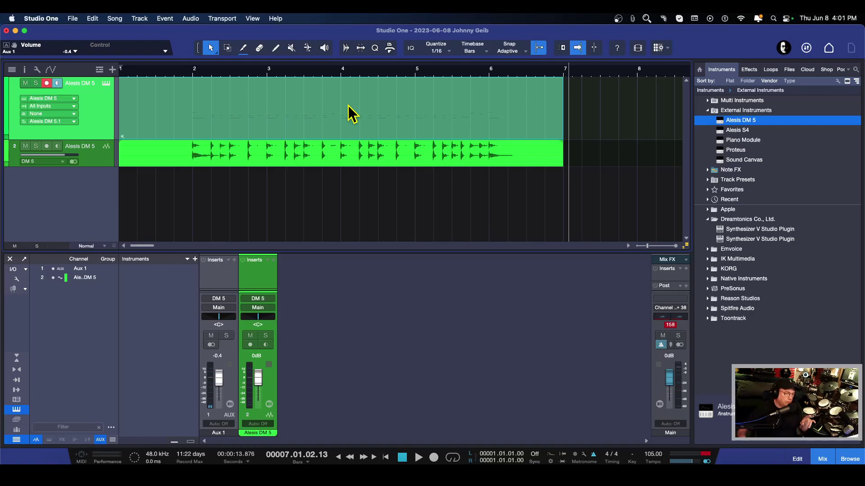
{"action": "scroll", "coordinate": [350, 113], "scroll_direction": "right", "scroll_amount": 3}
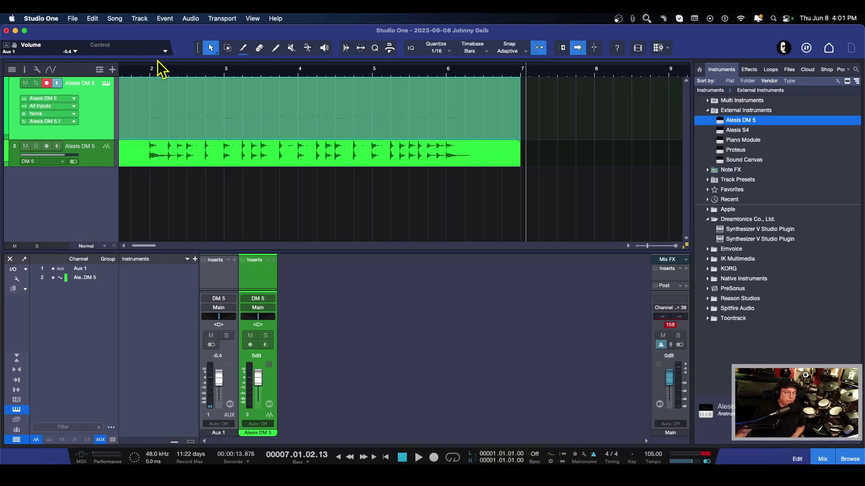
{"action": "left_click", "coordinate": [144, 73]}
{"action": "key", "text": "space"}
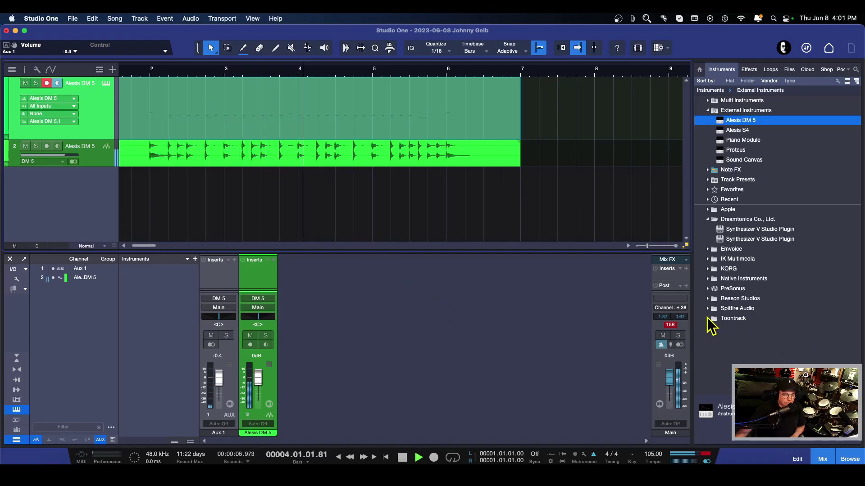
{"action": "key", "text": "space"}
- Reduce the height of the Alesis DM 5 instrument track, disarm its recording and hide the track
{"action": "left_click_drag", "start_coordinate": [102, 141], "coordinate": [103, 106]}
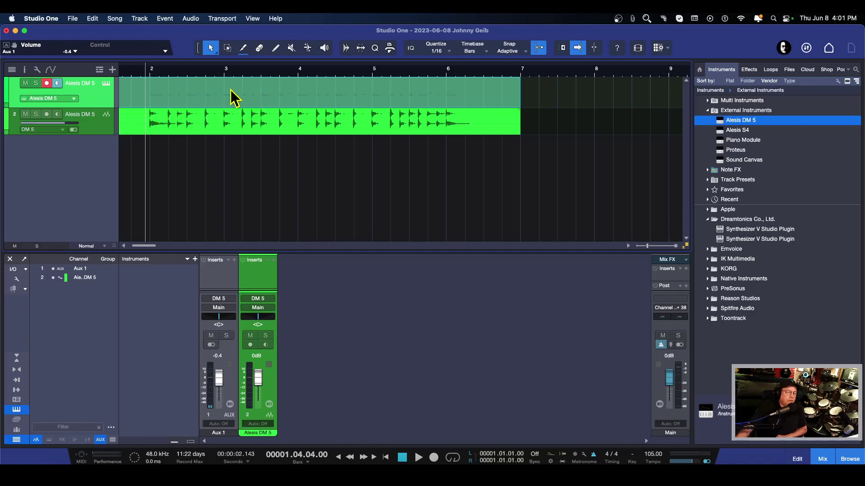
{"action": "scroll", "coordinate": [232, 94], "scroll_direction": "left", "scroll_amount": 1}
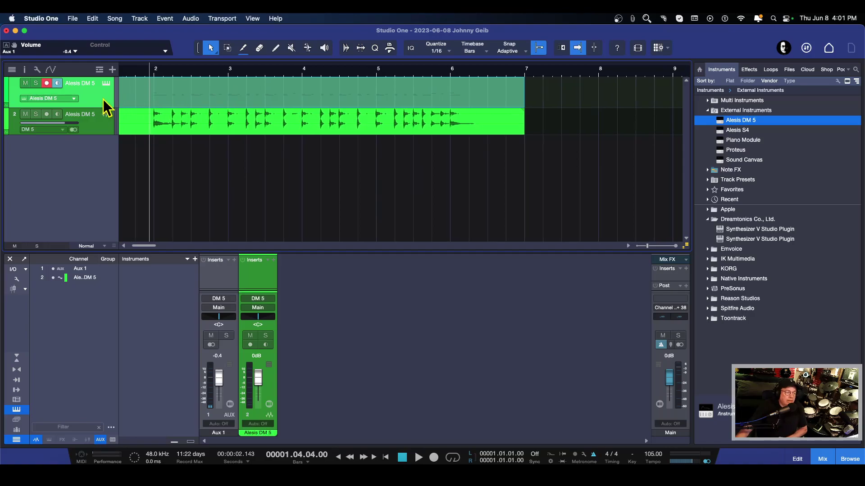
{"action": "left_click", "coordinate": [46, 83]}
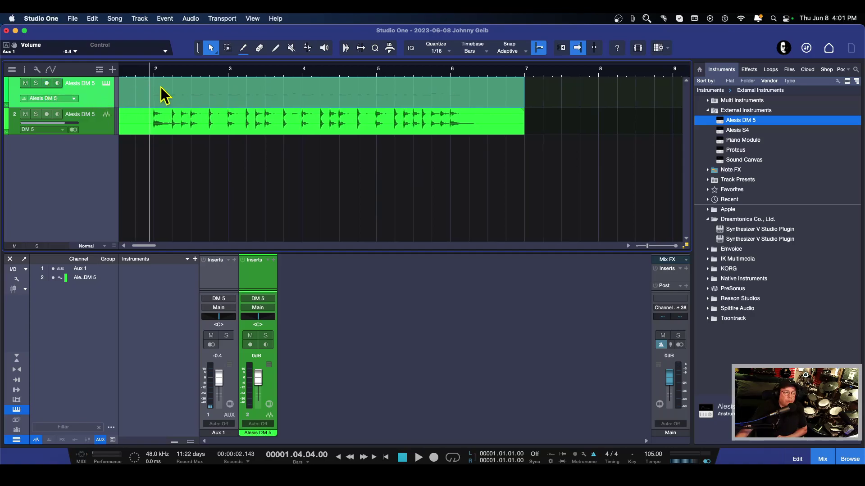
{"action": "right_click", "coordinate": [94, 97]}
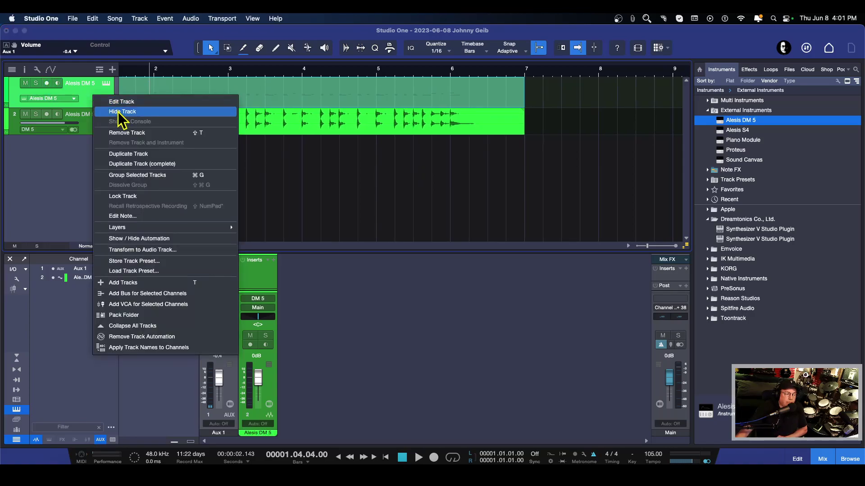
{"action": "left_click", "coordinate": [108, 111]}
- Play back the remaining Alesis DM 5 audio track, then hide the Aux 1 channel in the mixer
{"action": "key", "text": "space"}
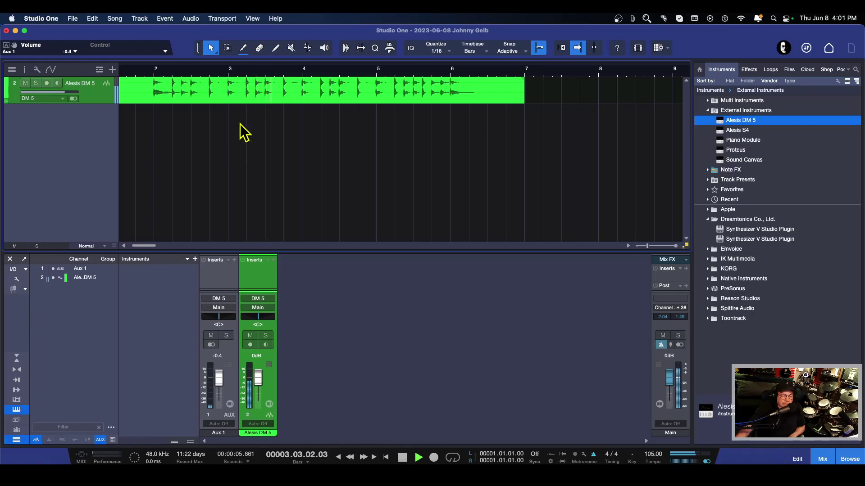
{"action": "key", "text": "space"}
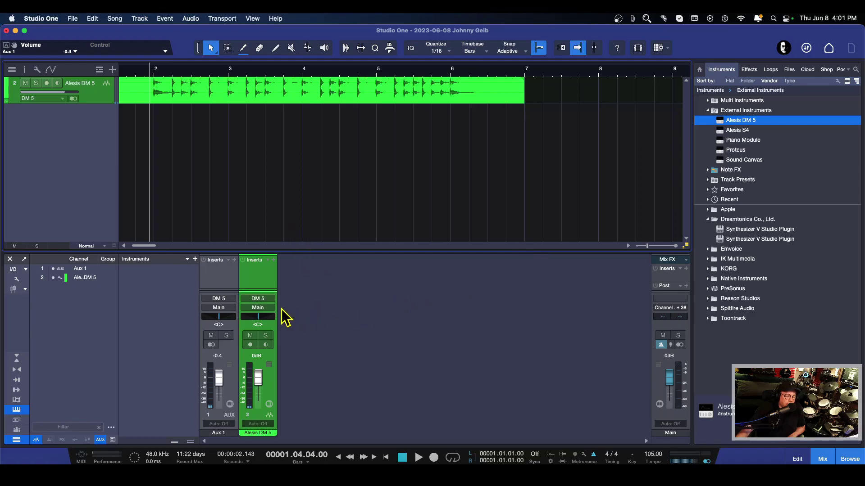
{"action": "right_click", "coordinate": [229, 365]}
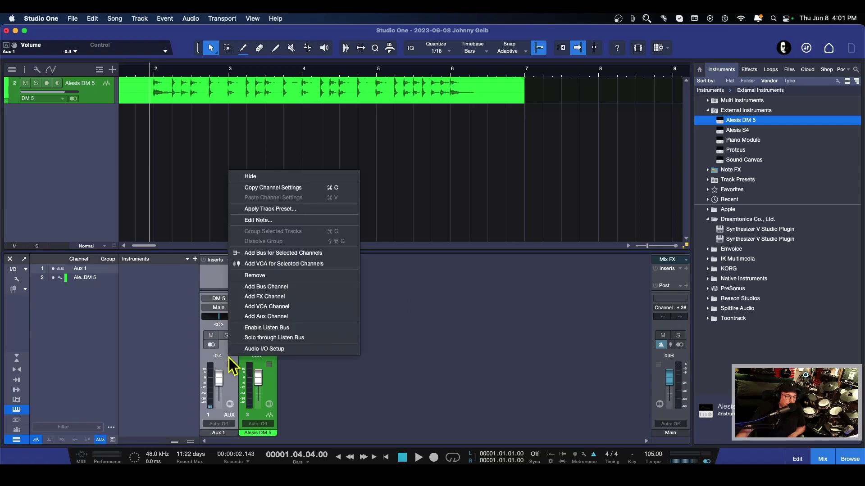
{"action": "left_click", "coordinate": [252, 177]}
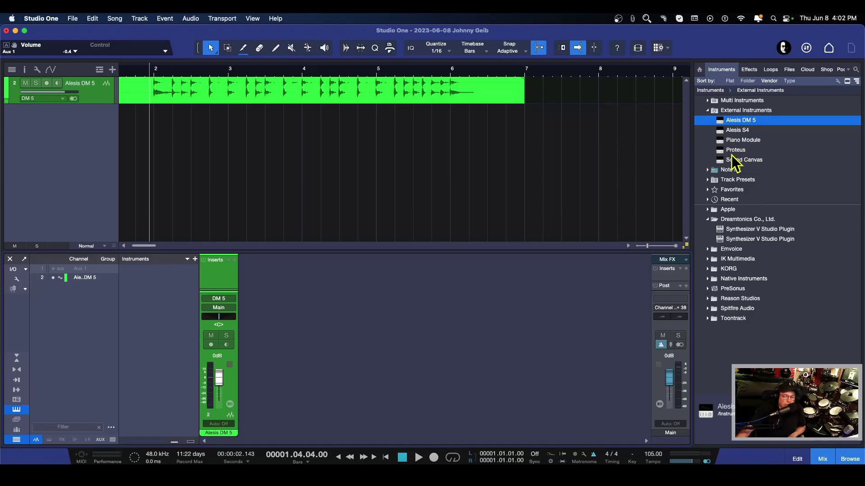
- Add the Proteus external instrument as a new track below the Alesis DM 5 audio track
{"action": "left_click_drag", "start_coordinate": [736, 150], "coordinate": [336, 189]}
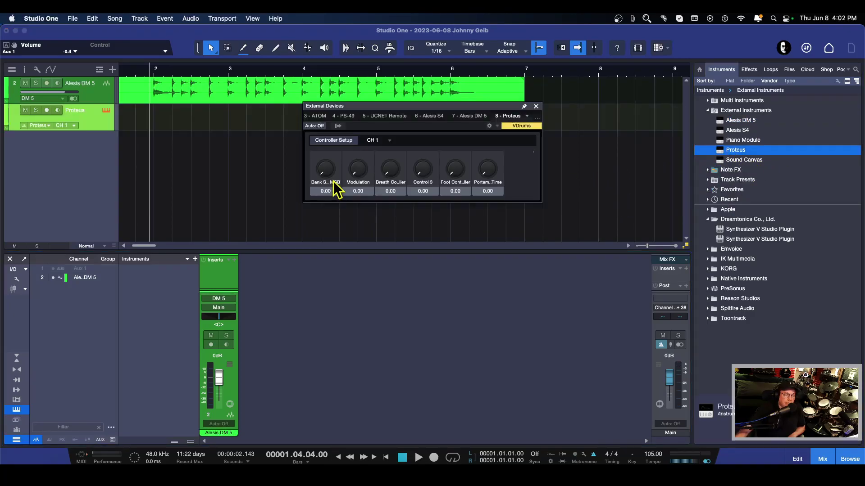
- Arm the Proteus track for recording and add an aux channel with its input set to Proteus - Channel 21 + 22
{"action": "left_click", "coordinate": [47, 111]}
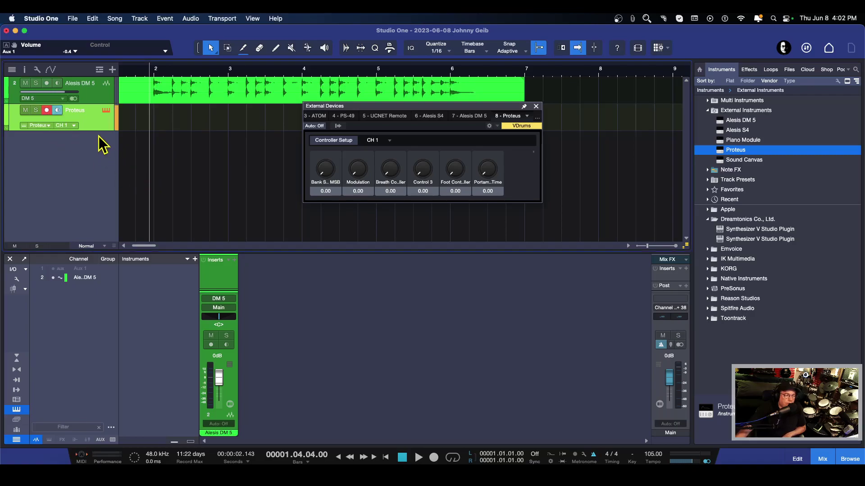
{"action": "left_click", "coordinate": [536, 106]}
{"action": "right_click", "coordinate": [433, 298]}
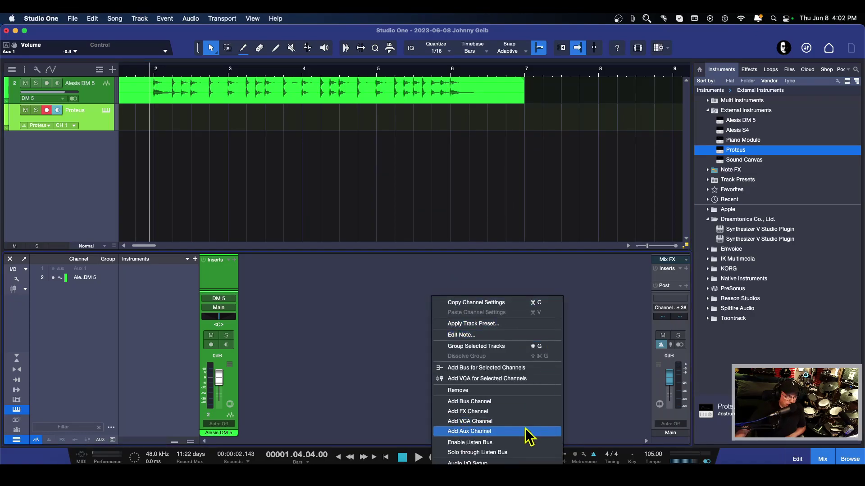
{"action": "left_click", "coordinate": [481, 433]}
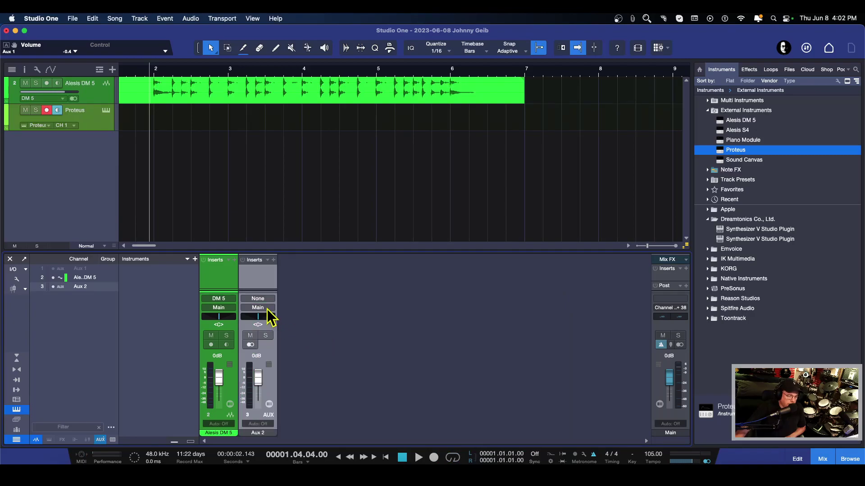
{"action": "left_click", "coordinate": [259, 298]}
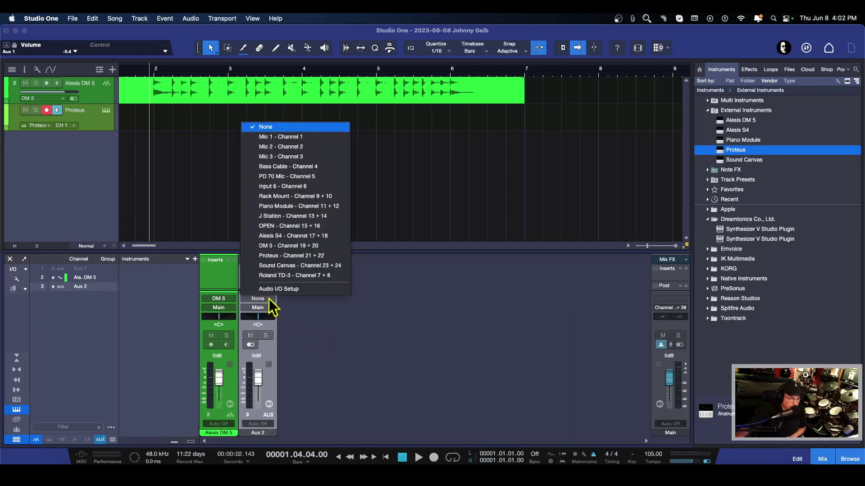
{"action": "left_click", "coordinate": [295, 257]}
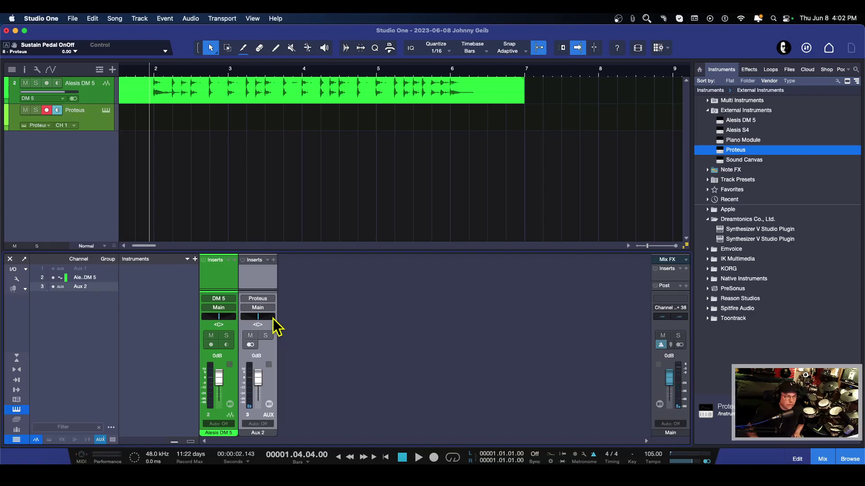
- Record a MIDI part on the Proteus track from the song start to just before bar 7
{"action": "key", "text": "Home"}
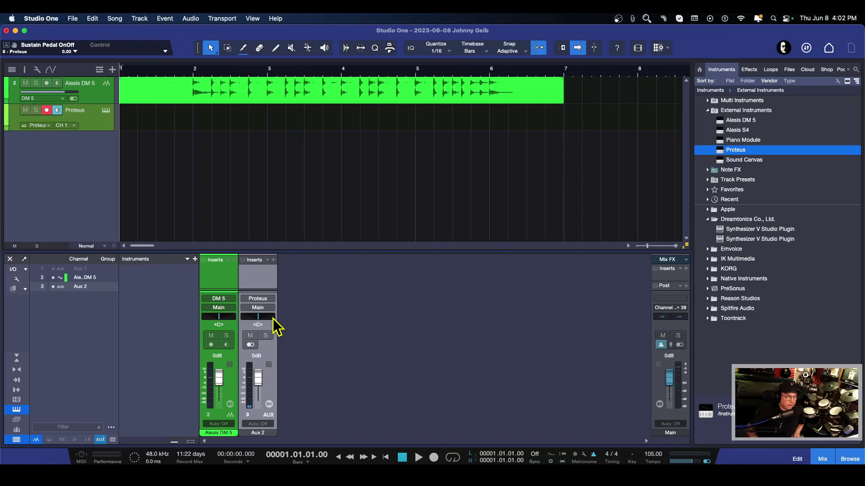
{"action": "left_click", "coordinate": [434, 457]}
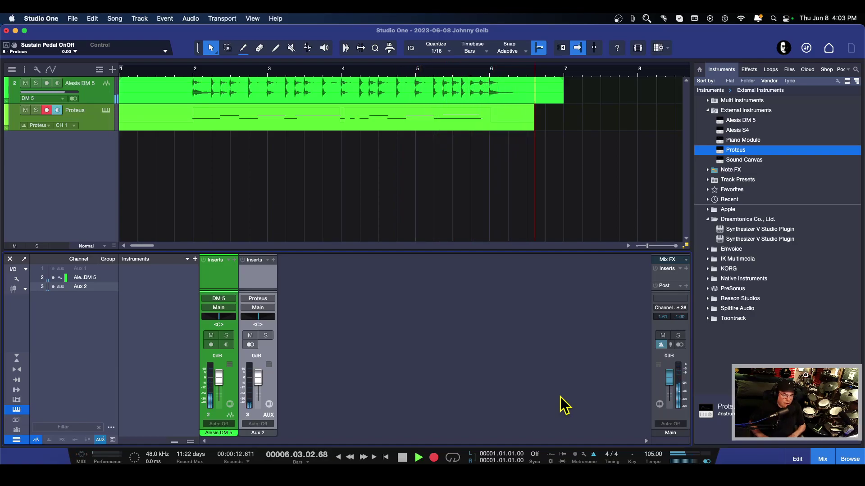
{"action": "key", "text": "space"}
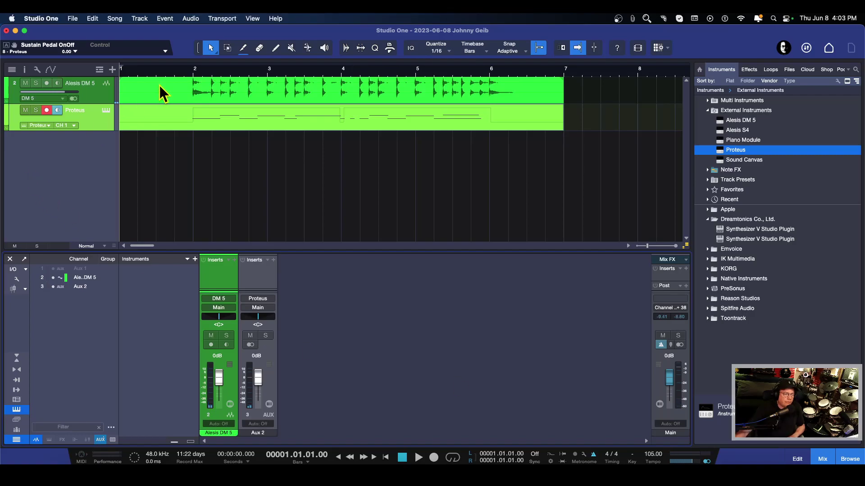
- Play back both parts from just before bar 2 and lower the Alesis DM 5 channel volume to -4.3 dB
{"action": "left_click", "coordinate": [184, 71]}
{"action": "key", "text": "space"}
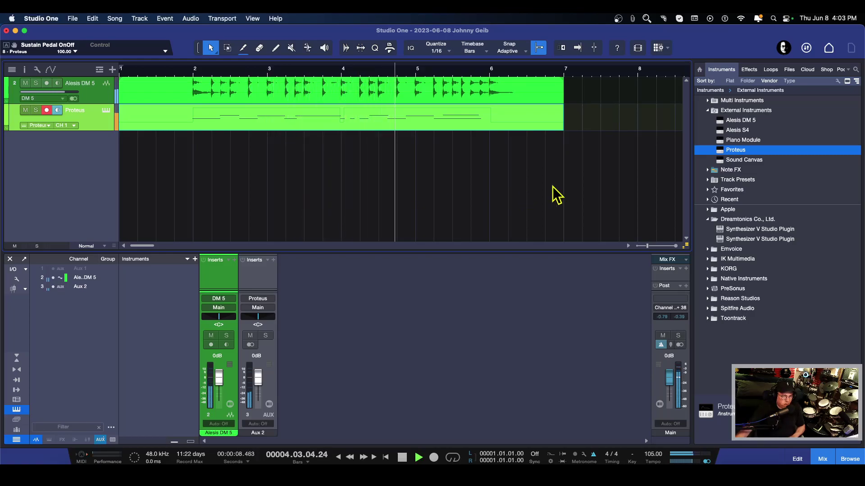
{"action": "left_click_drag", "start_coordinate": [220, 388], "coordinate": [220, 383]}
{"action": "key", "text": "space"}
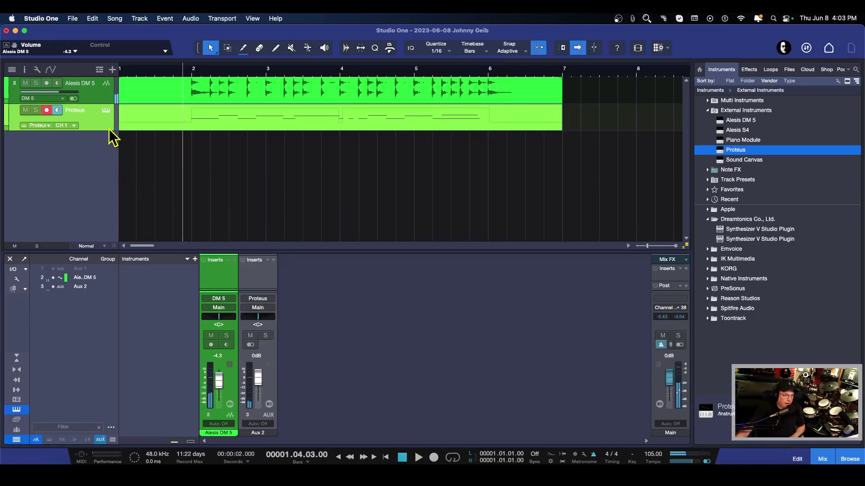
- Start a Bounce Selection of the recorded Proteus part with the record input set to Proteus - Channel 21 + 22
{"action": "right_click", "coordinate": [205, 116]}
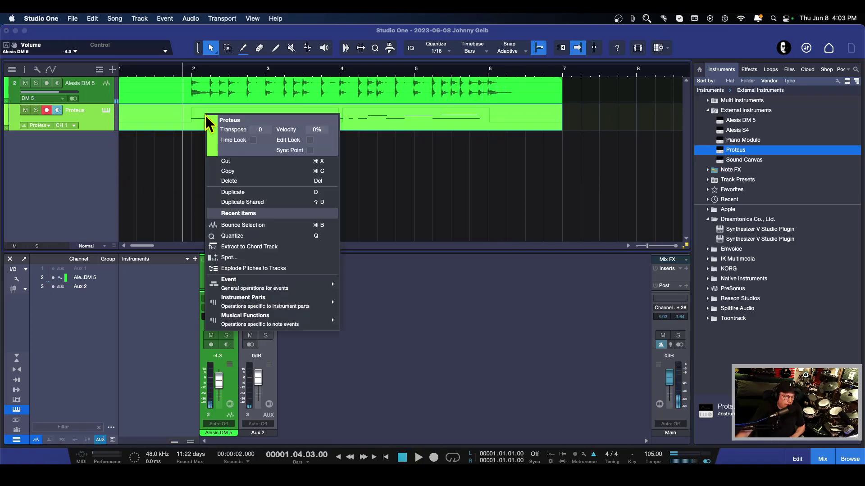
{"action": "left_click", "coordinate": [252, 225]}
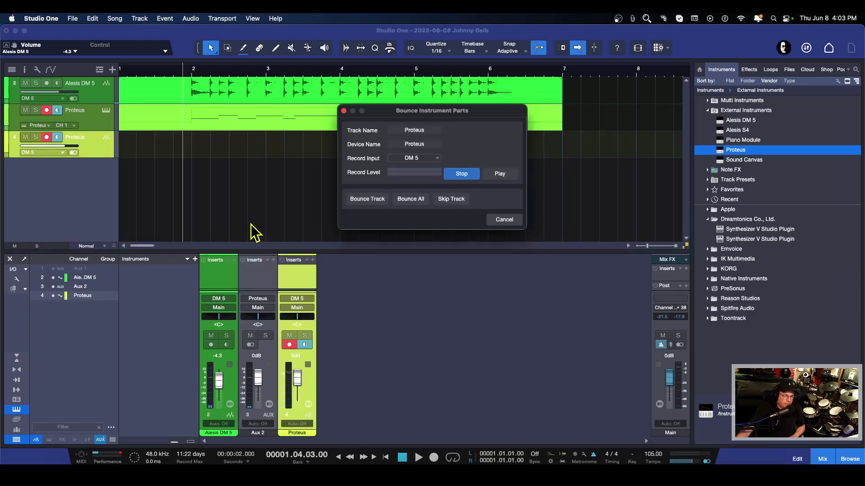
{"action": "left_click", "coordinate": [430, 160]}
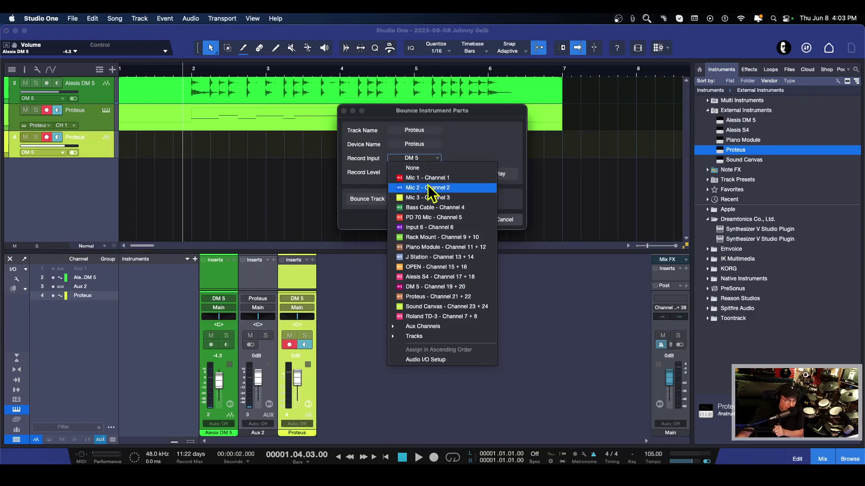
{"action": "left_click", "coordinate": [436, 298]}
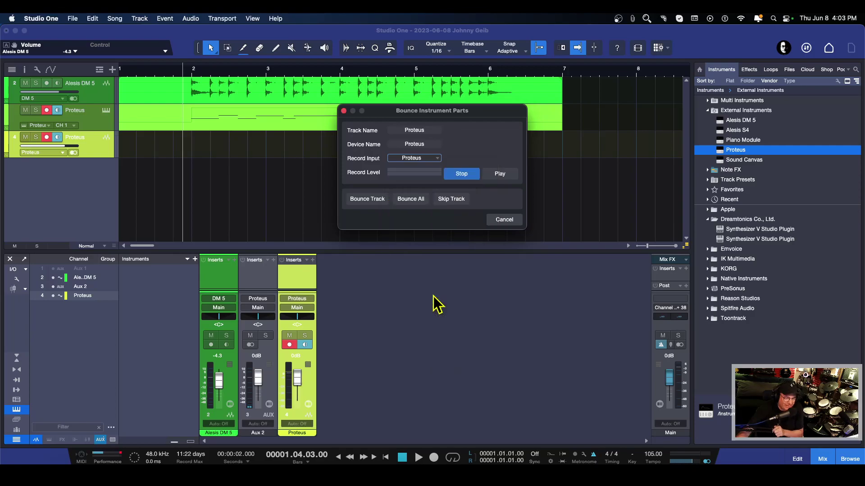
- Preview the Proteus record level and bounce the track to audio
{"action": "left_click", "coordinate": [499, 174]}
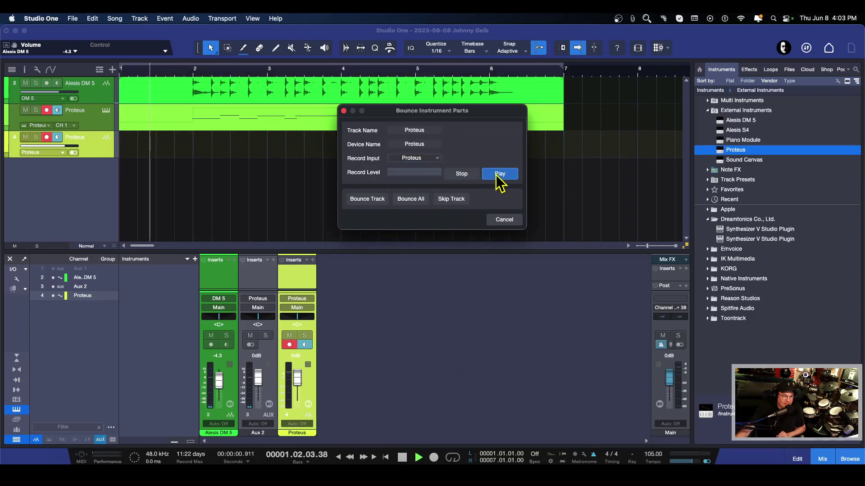
{"action": "left_click", "coordinate": [463, 176]}
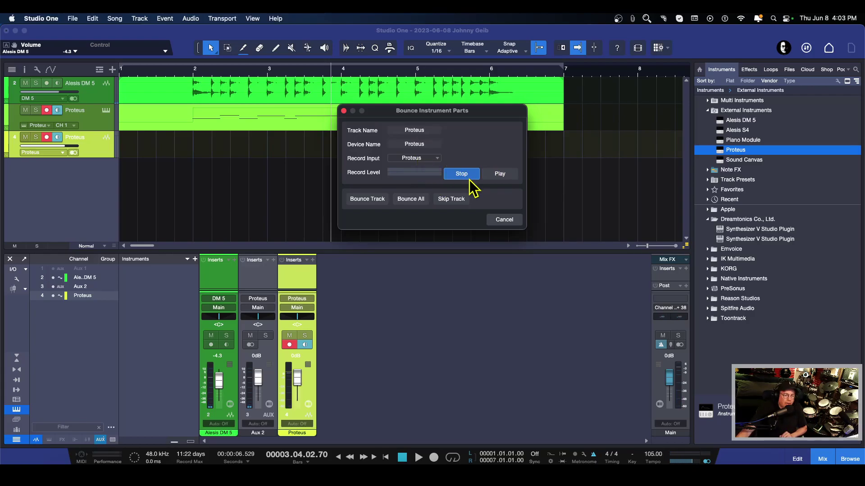
{"action": "left_click", "coordinate": [362, 198]}
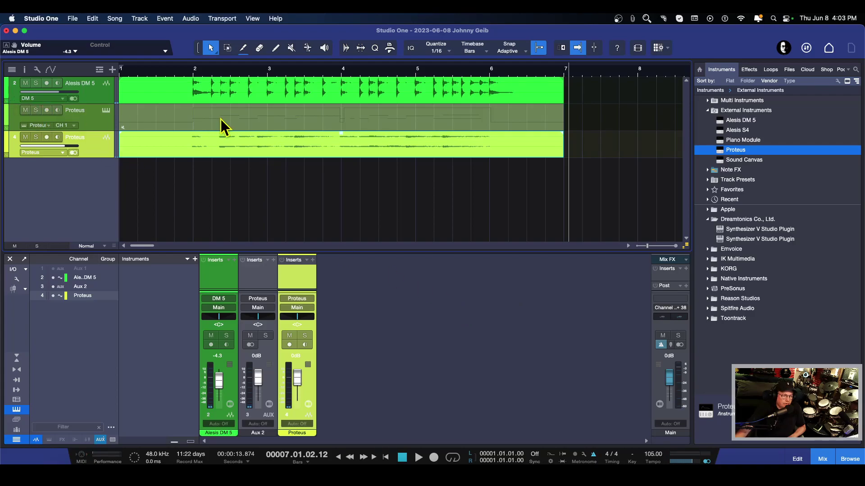
- Open the Proteus instrument track in the note editor and hide that track from the arrangement
{"action": "right_click", "coordinate": [89, 119]}
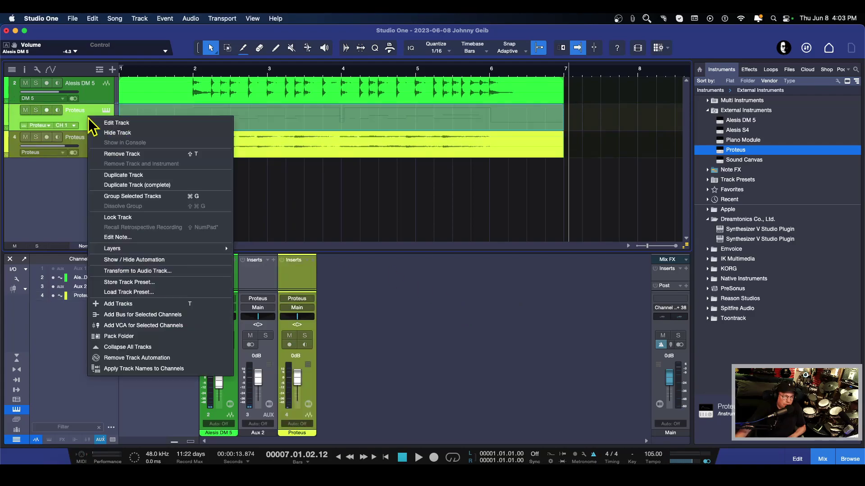
{"action": "left_click", "coordinate": [123, 124]}
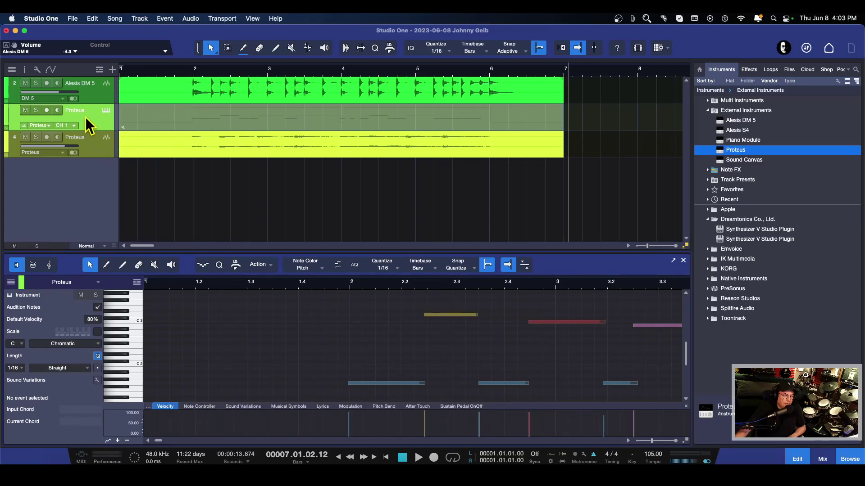
{"action": "right_click", "coordinate": [90, 118]}
{"action": "left_click", "coordinate": [118, 131]}
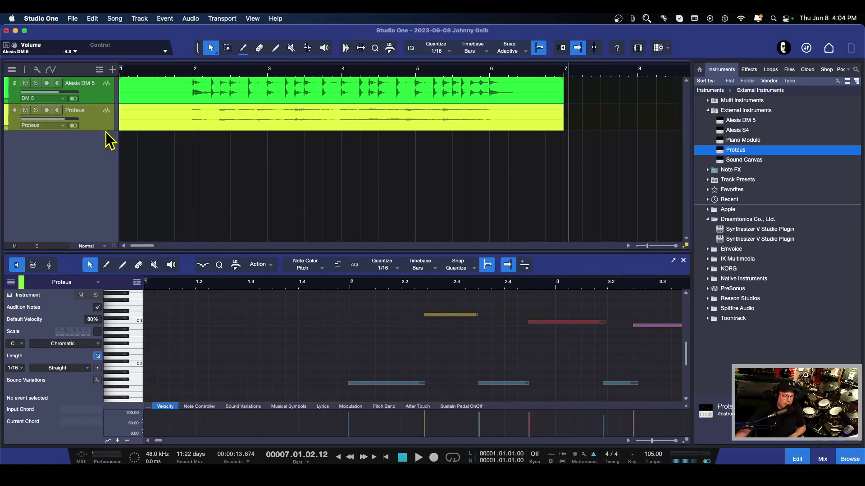
- Return to the mixer and hide the Aux 2 channel
{"action": "left_click", "coordinate": [822, 459]}
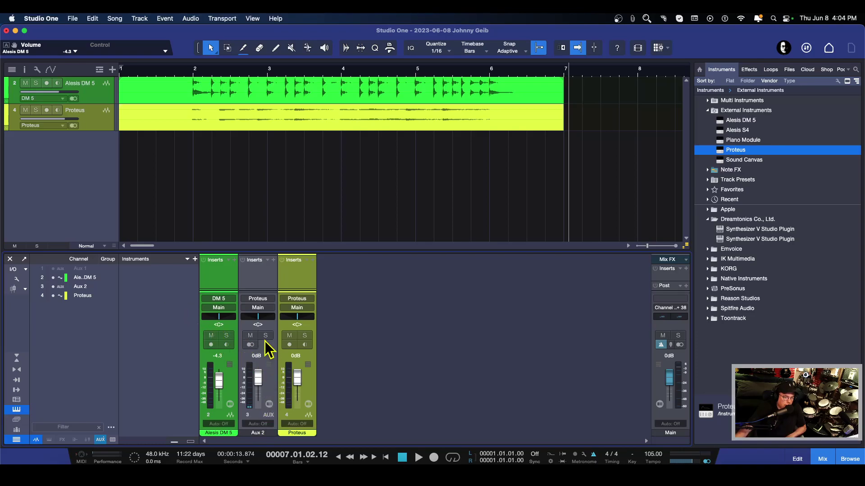
{"action": "right_click", "coordinate": [267, 358]}
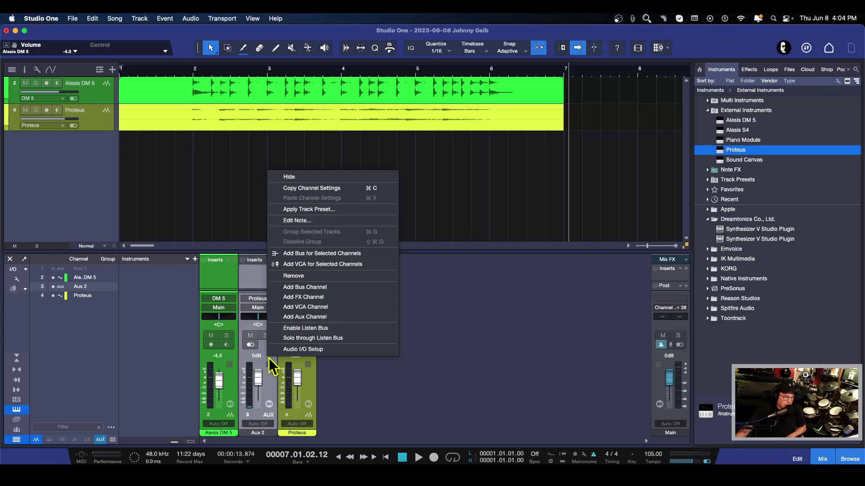
{"action": "left_click", "coordinate": [293, 177]}
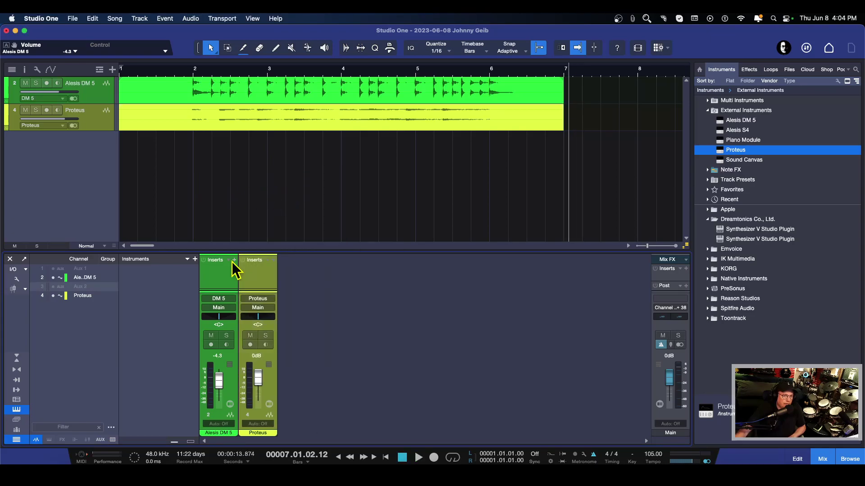
- Play from just before bar 2 while panning the Proteus audio channel to R1 and raising its volume to +0.9 dB
{"action": "left_click", "coordinate": [190, 72]}
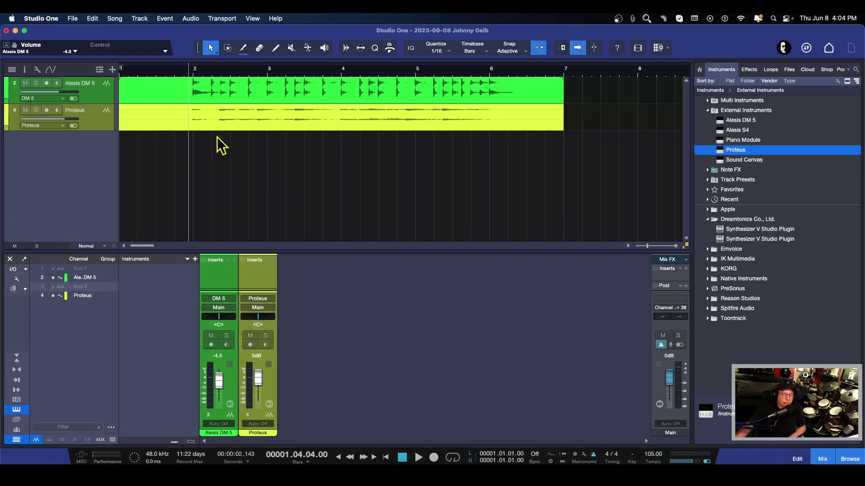
{"action": "key", "text": "space"}
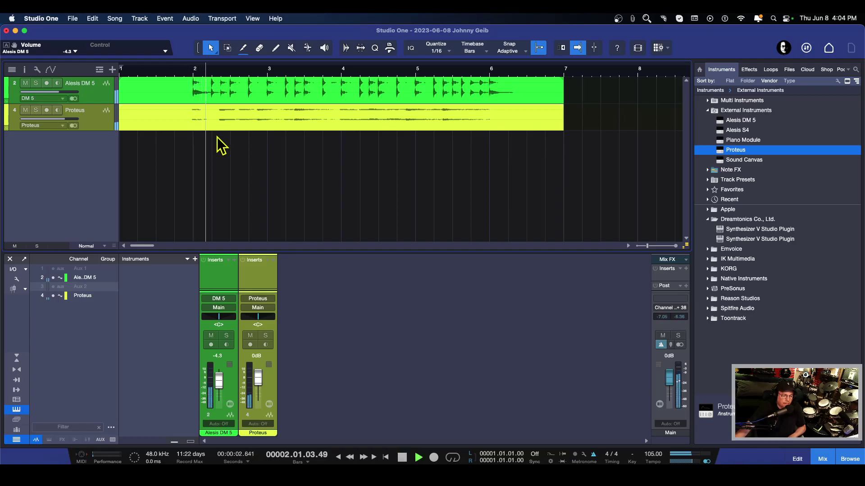
{"action": "mouse_move", "coordinate": [256, 317]}
{"action": "left_mouse_down"}
{"action": "mouse_move", "coordinate": [239, 318]}
{"action": "mouse_move", "coordinate": [260, 317]}
{"action": "left_mouse_up"}
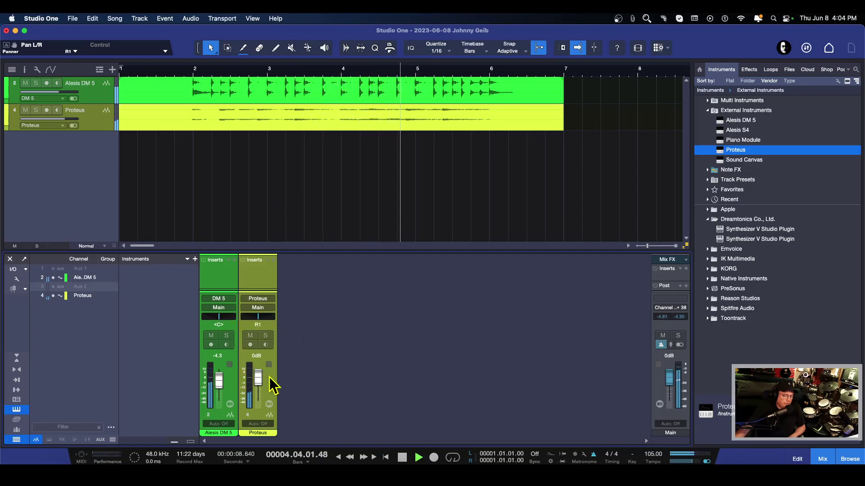
{"action": "left_click_drag", "start_coordinate": [261, 377], "coordinate": [262, 376]}
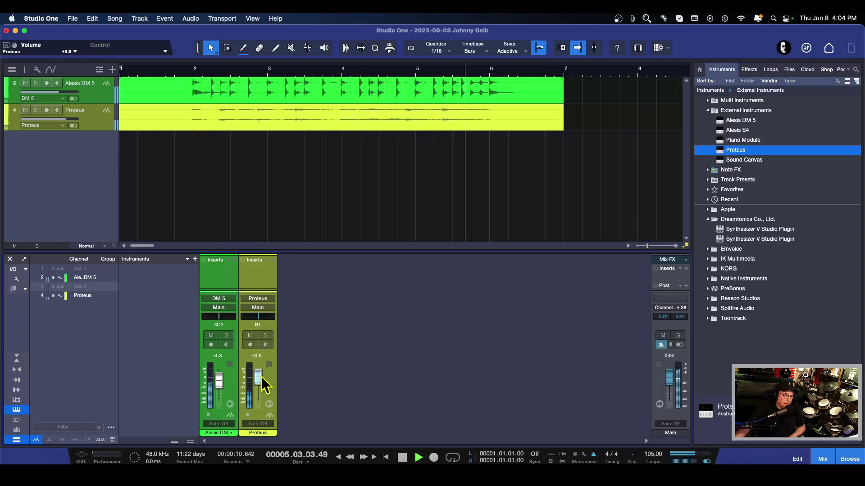
{"action": "key", "text": "space"}
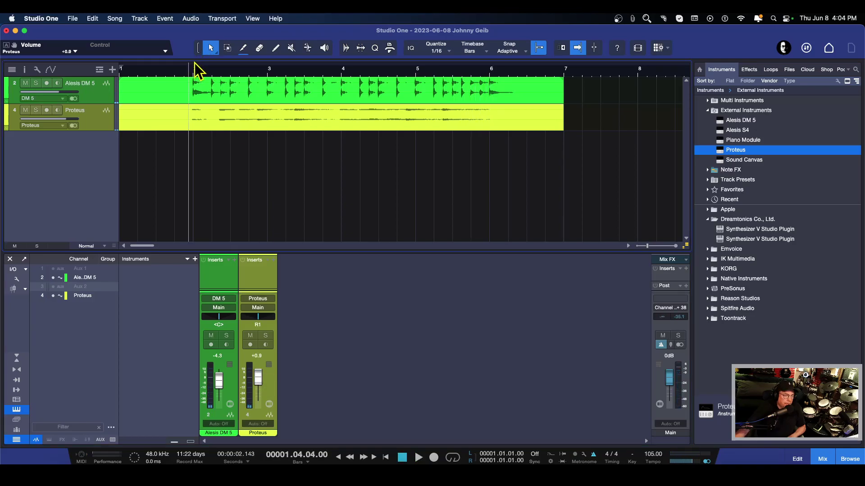
- Set a loop range from bar 2 to bar 6, enable looping and play back both audio tracks
{"action": "left_click_drag", "start_coordinate": [194, 65], "coordinate": [491, 67]}
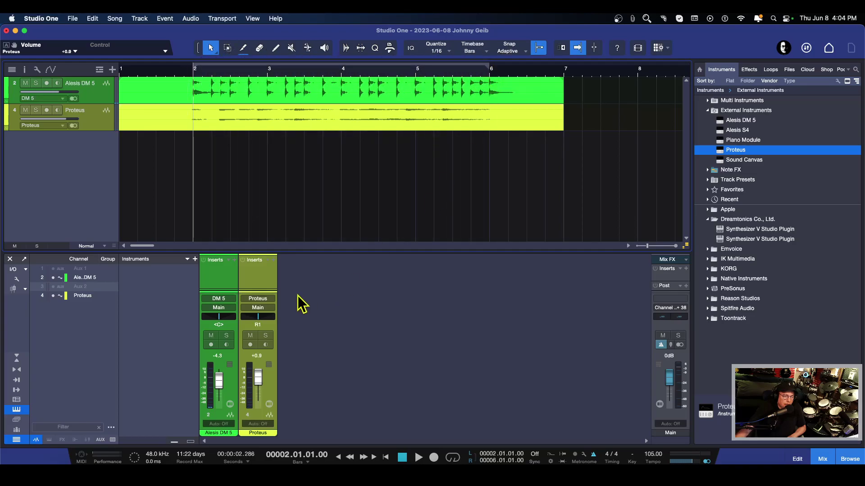
{"action": "left_click", "coordinate": [453, 458]}
{"action": "key", "text": "space"}
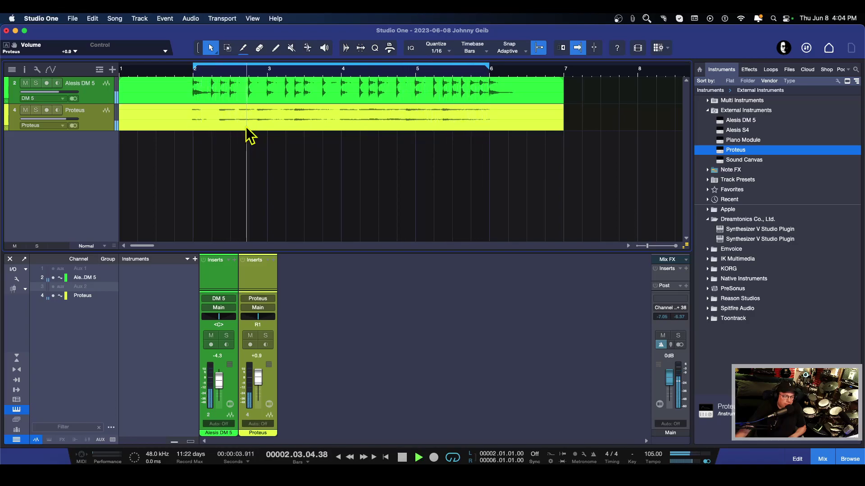
{"action": "key", "text": "space"}
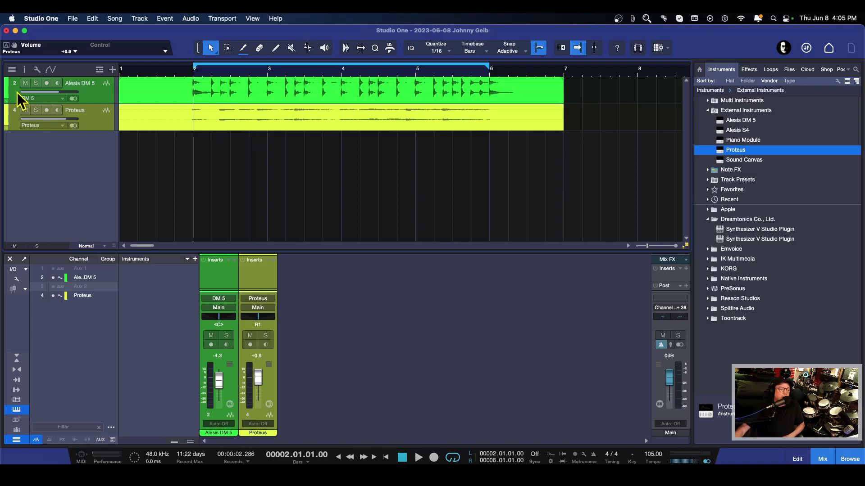
- Show the track list beside the arrangement and select the Alesis DM 5 audio event
{"action": "left_click", "coordinate": [12, 70]}
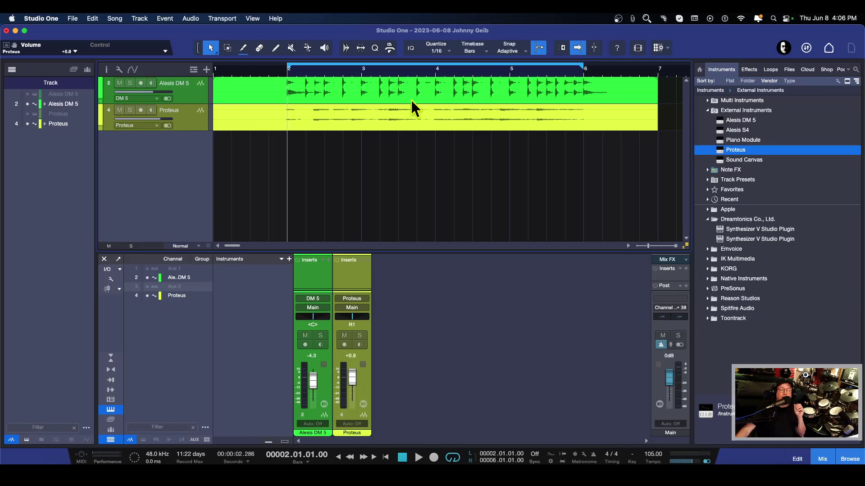
{"action": "left_click", "coordinate": [440, 95]}
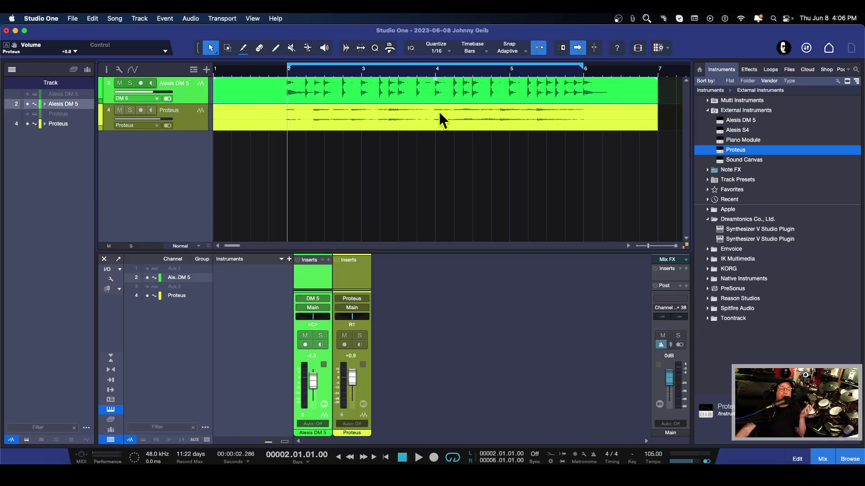